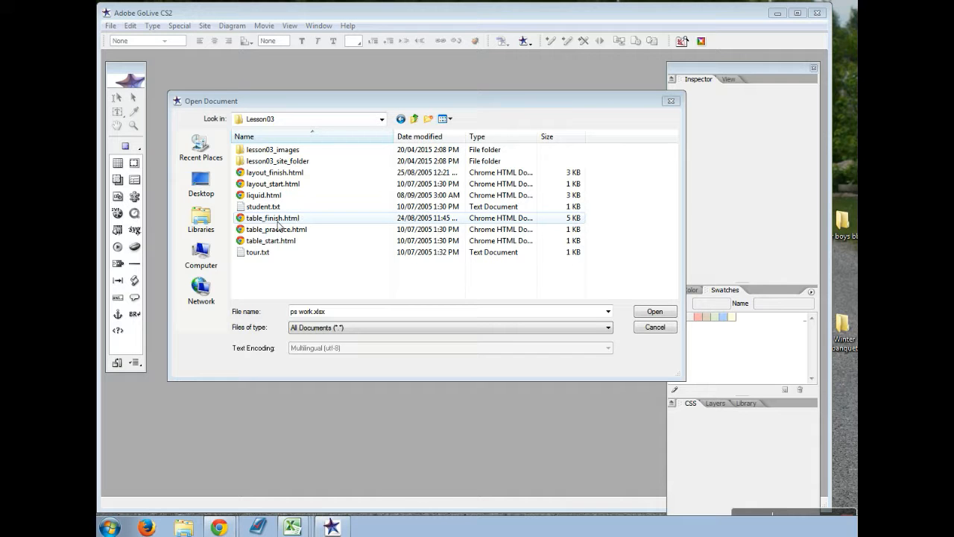
- Open table_finish.html from the Lesson03 folder and enlarge its window downward to view the whole finished page
{"action": "left_click", "coordinate": [271, 218]}
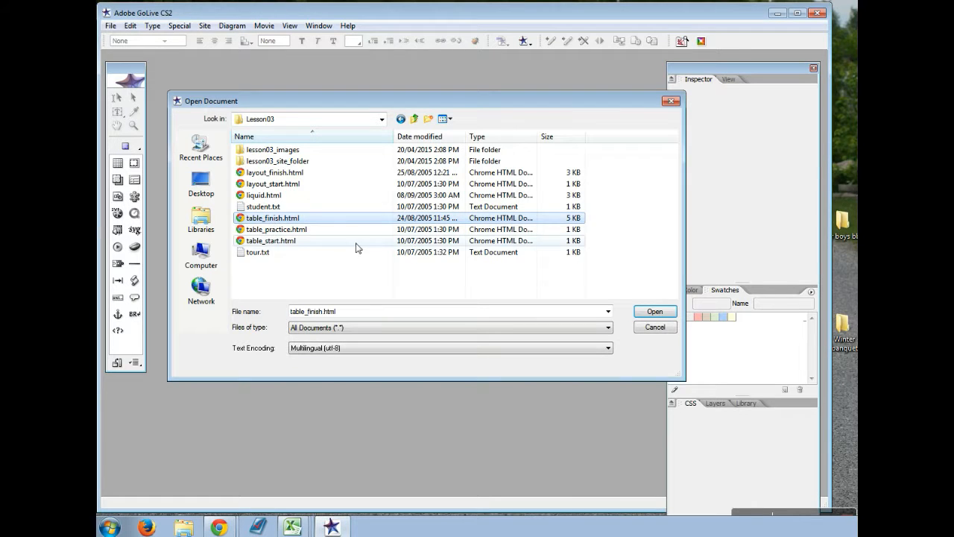
{"action": "left_click", "coordinate": [653, 310]}
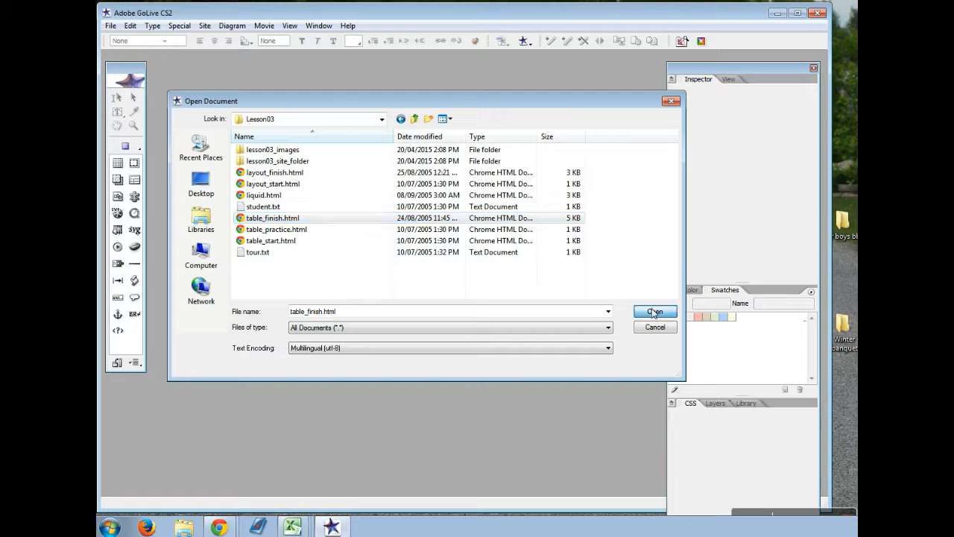
{"action": "left_click_drag", "start_coordinate": [528, 203], "coordinate": [525, 246]}
{"action": "scroll", "coordinate": [451, 202], "scroll_direction": "up", "scroll_amount": 4}
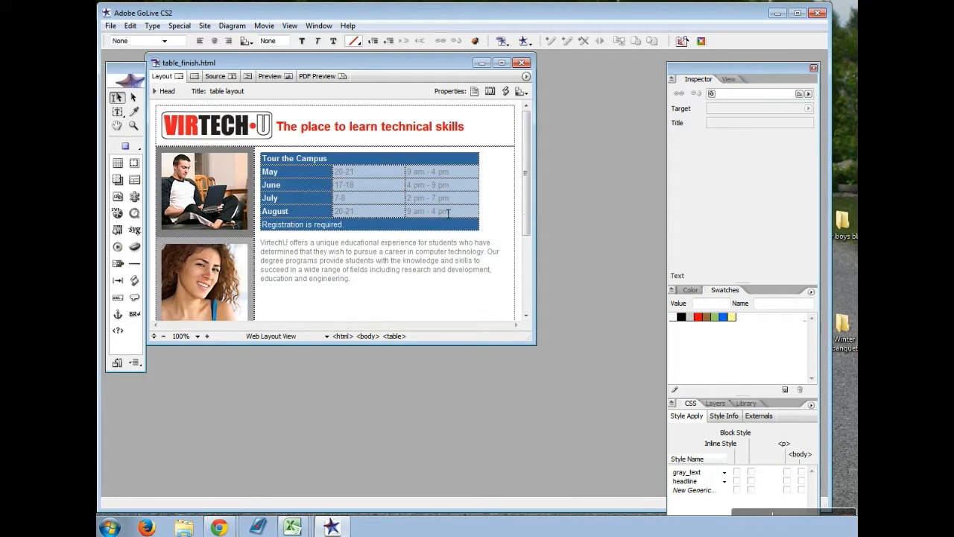
{"action": "scroll", "coordinate": [412, 185], "scroll_direction": "down", "scroll_amount": 4}
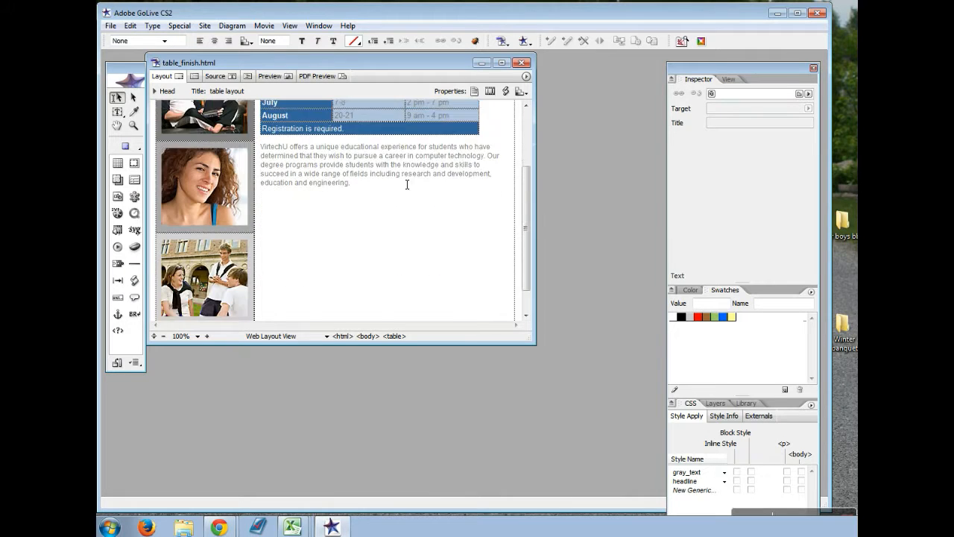
{"action": "scroll", "coordinate": [418, 200], "scroll_direction": "up", "scroll_amount": 4}
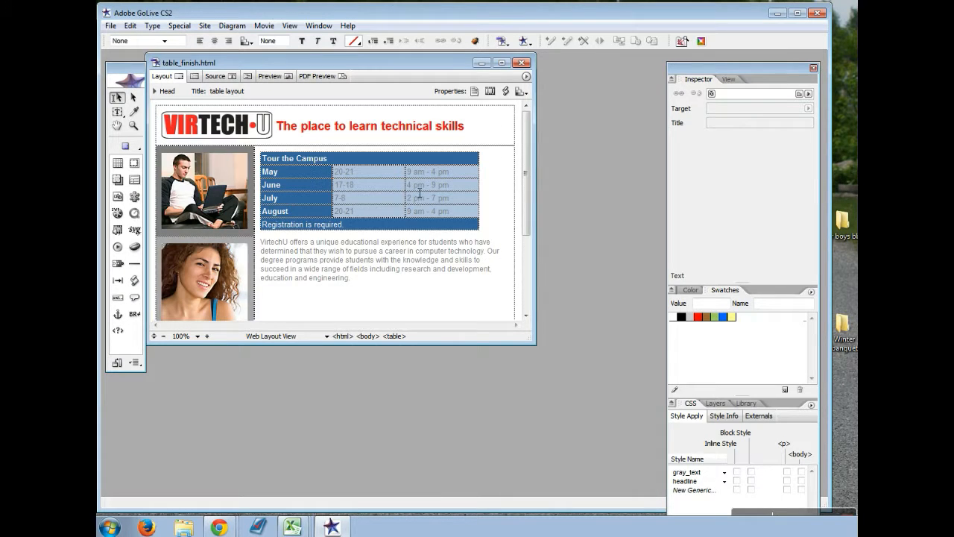
{"action": "scroll", "coordinate": [421, 196], "scroll_direction": "down", "scroll_amount": 1}
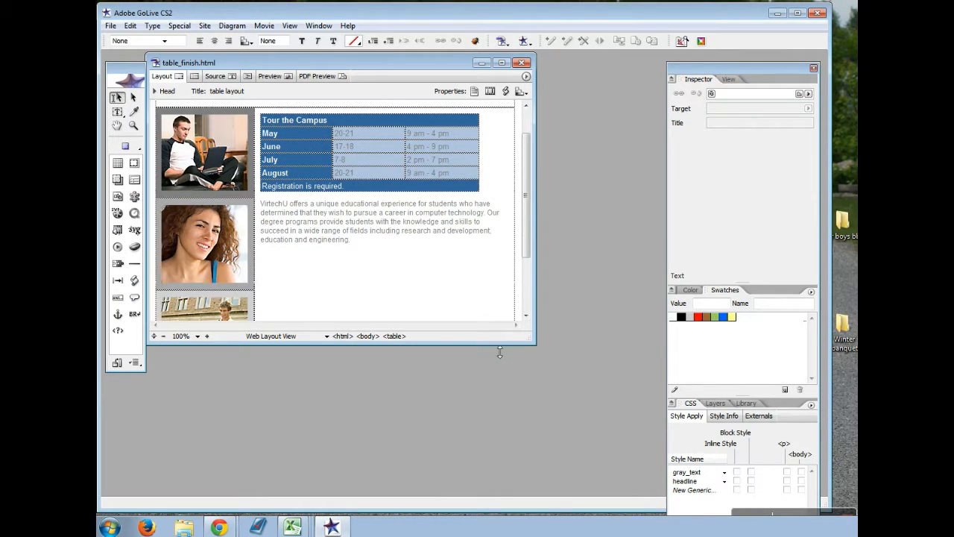
{"action": "left_click_drag", "start_coordinate": [500, 345], "coordinate": [501, 471]}
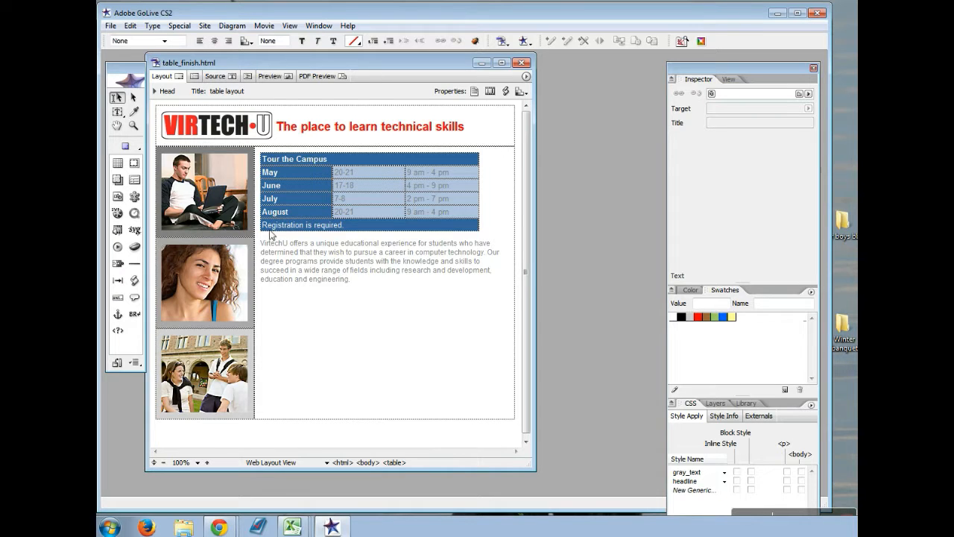
- Open table_start.html from the Lesson03 folder and enlarge its document window
{"action": "left_click", "coordinate": [111, 26]}
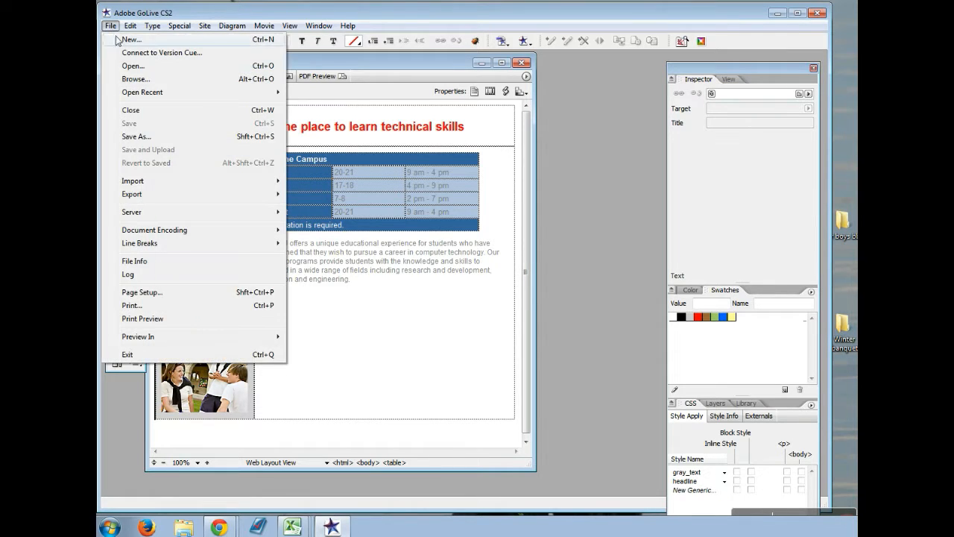
{"action": "left_click", "coordinate": [128, 64]}
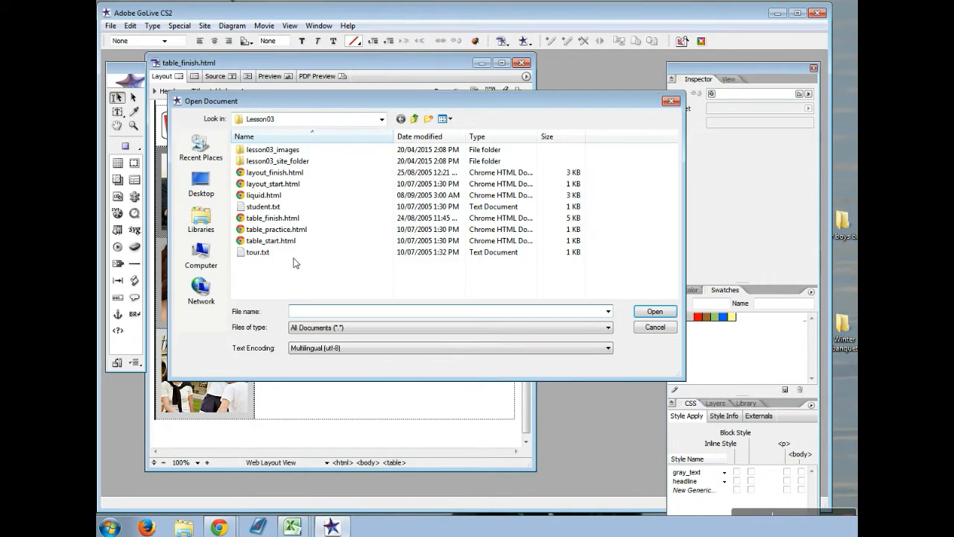
{"action": "left_click", "coordinate": [271, 240]}
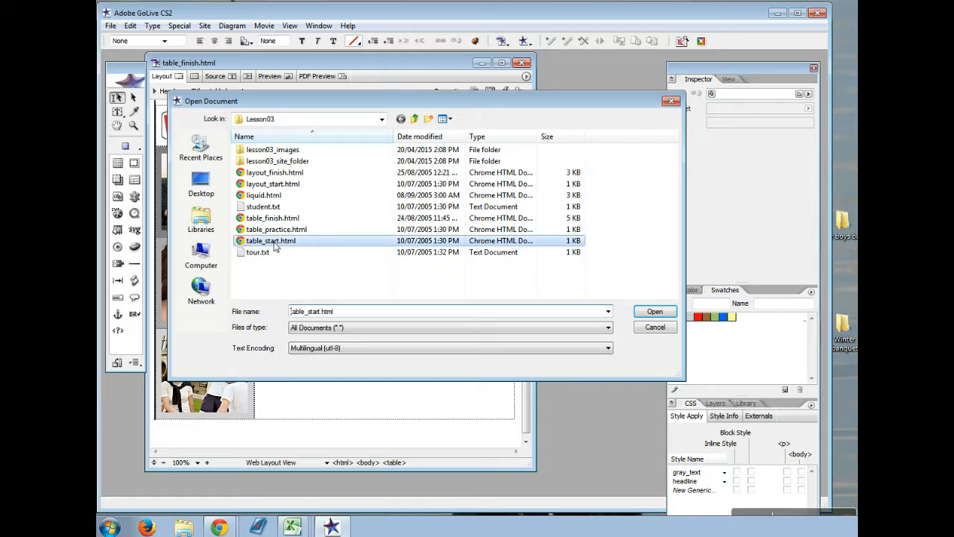
{"action": "left_click", "coordinate": [674, 312]}
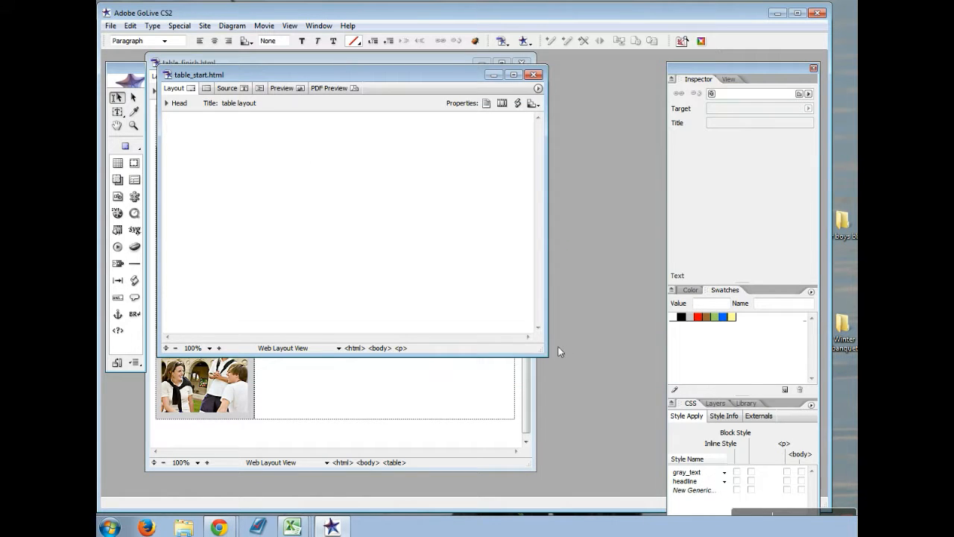
{"action": "left_click_drag", "start_coordinate": [549, 356], "coordinate": [570, 481]}
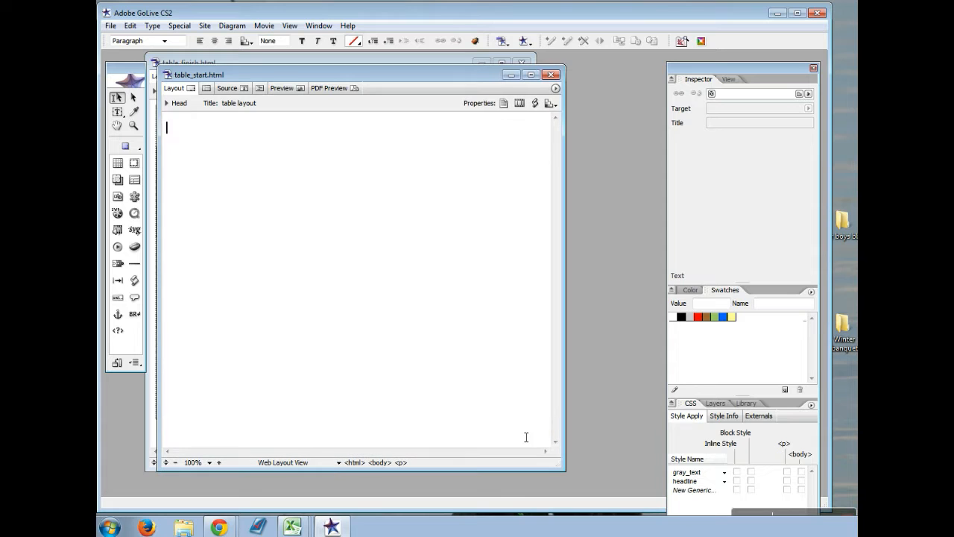
- Save a copy of the blank start page in the Lesson03 folder as table1.html
{"action": "left_click", "coordinate": [110, 26]}
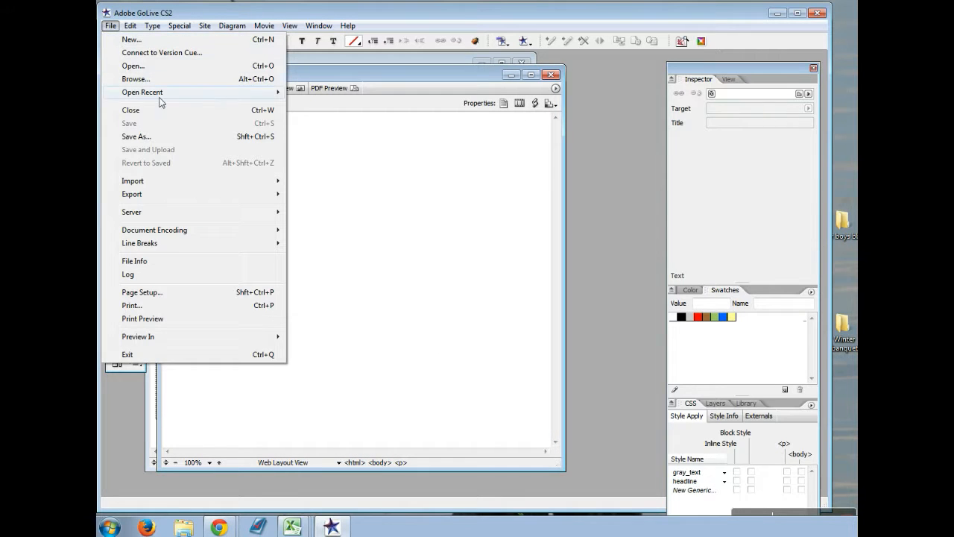
{"action": "left_click", "coordinate": [137, 136]}
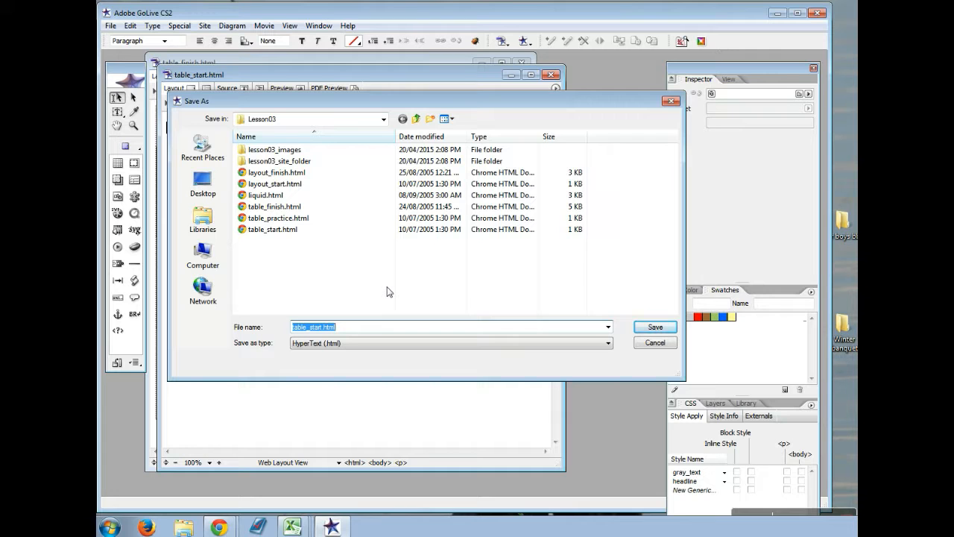
{"action": "type", "text": "table1"}
{"action": "left_click", "coordinate": [650, 328]}
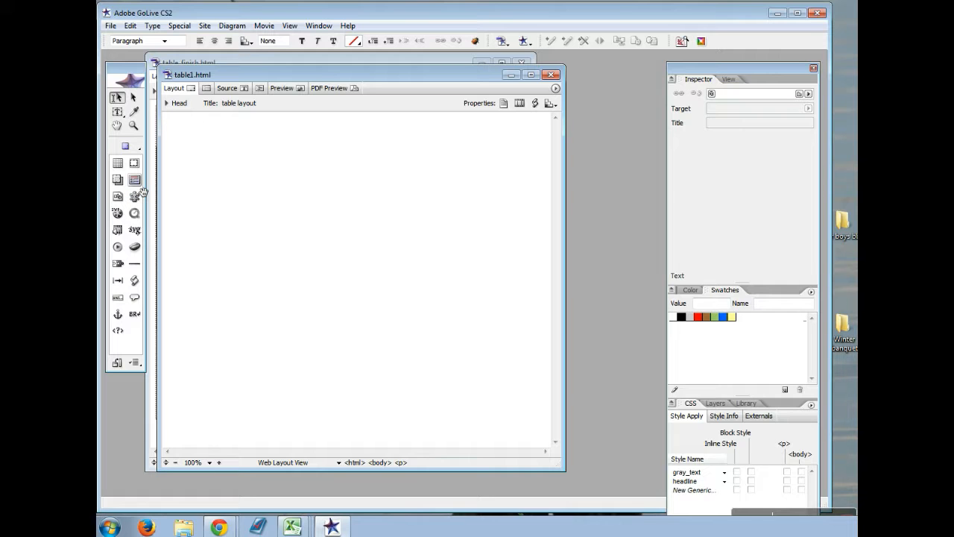
- Insert a table on the blank page with 4 rows, 2 columns and a width of 600 pixels
{"action": "left_click_drag", "start_coordinate": [140, 192], "coordinate": [223, 167]}
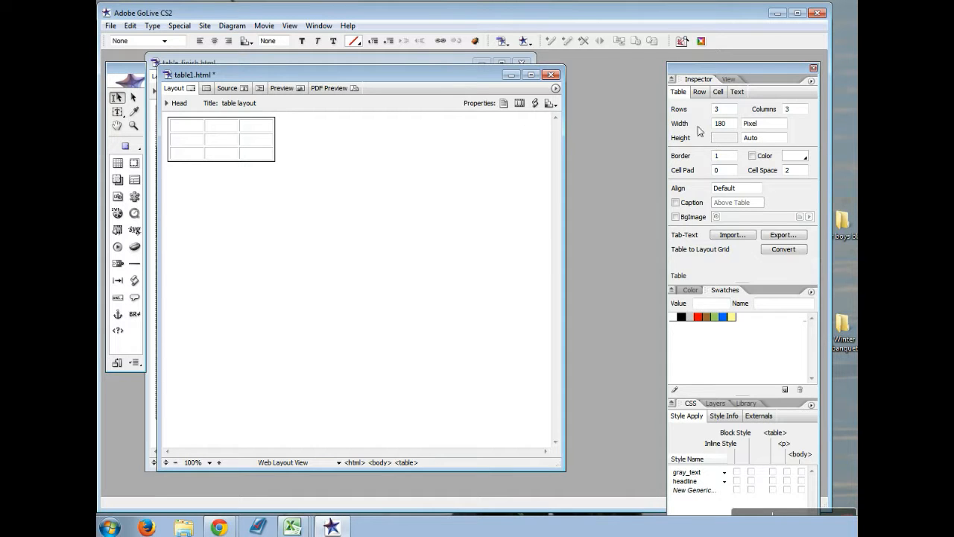
{"action": "double_click", "coordinate": [726, 110]}
{"action": "type", "text": "4"}
{"action": "double_click", "coordinate": [786, 110]}
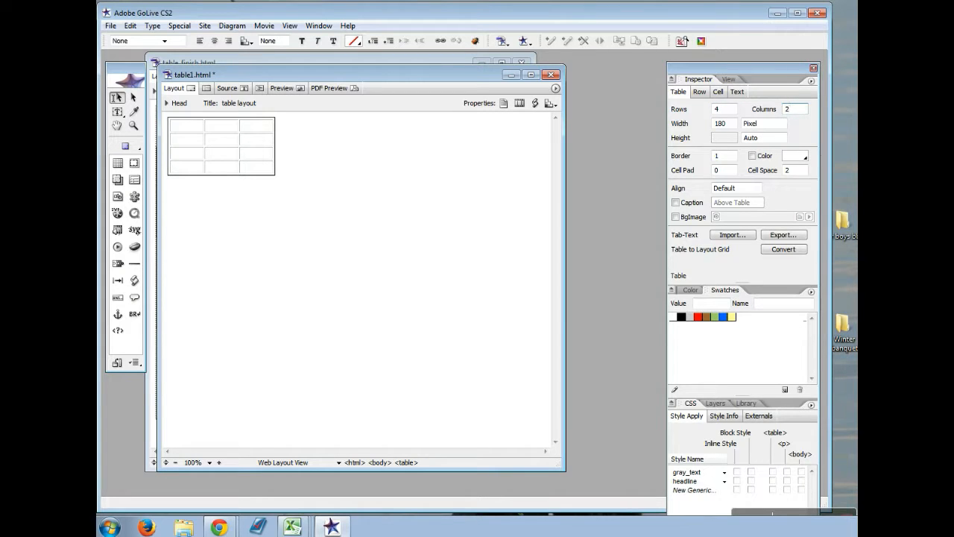
{"action": "type", "text": "2"}
{"action": "double_click", "coordinate": [719, 124]}
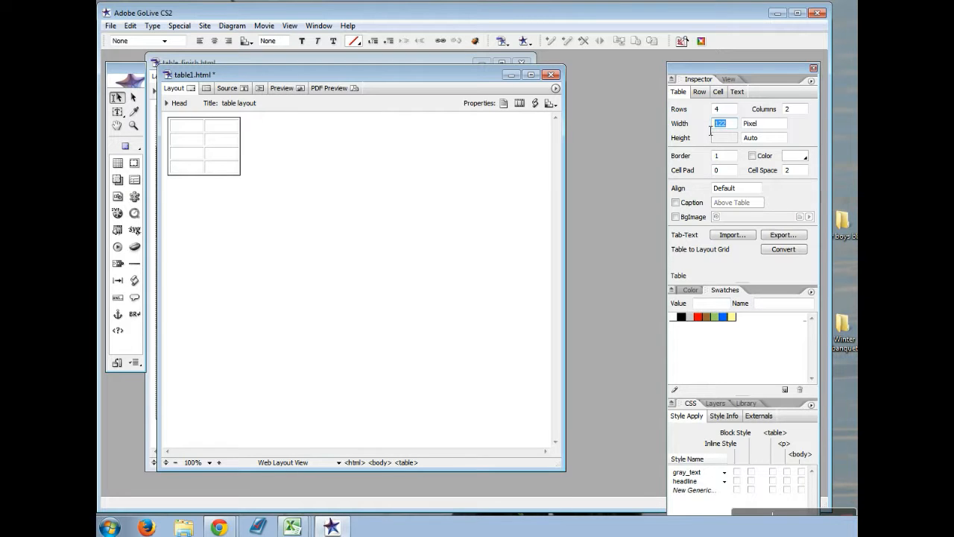
{"action": "type", "text": "600"}
{"action": "key", "text": "Return"}
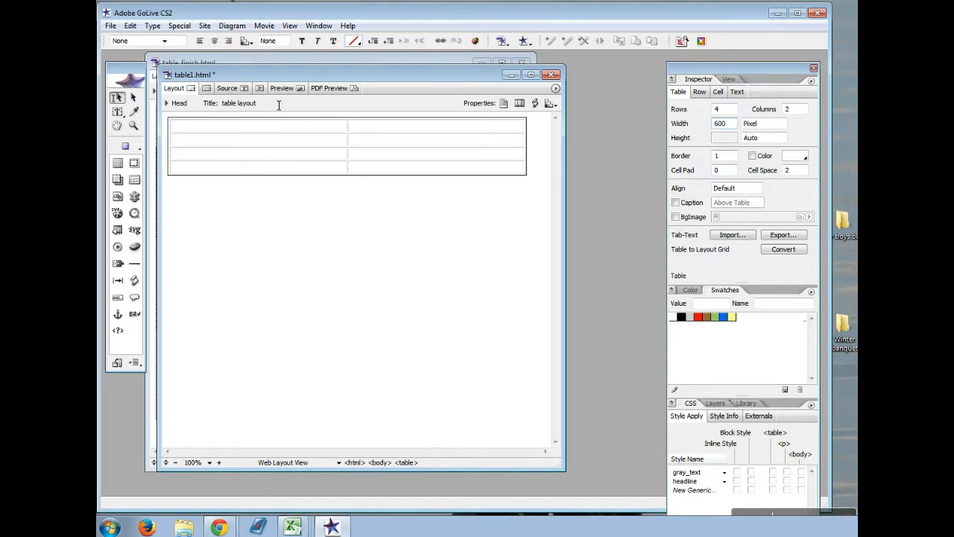
- Select the first cell of the table's first row and set its width to 145 pixels
{"action": "left_click", "coordinate": [233, 128]}
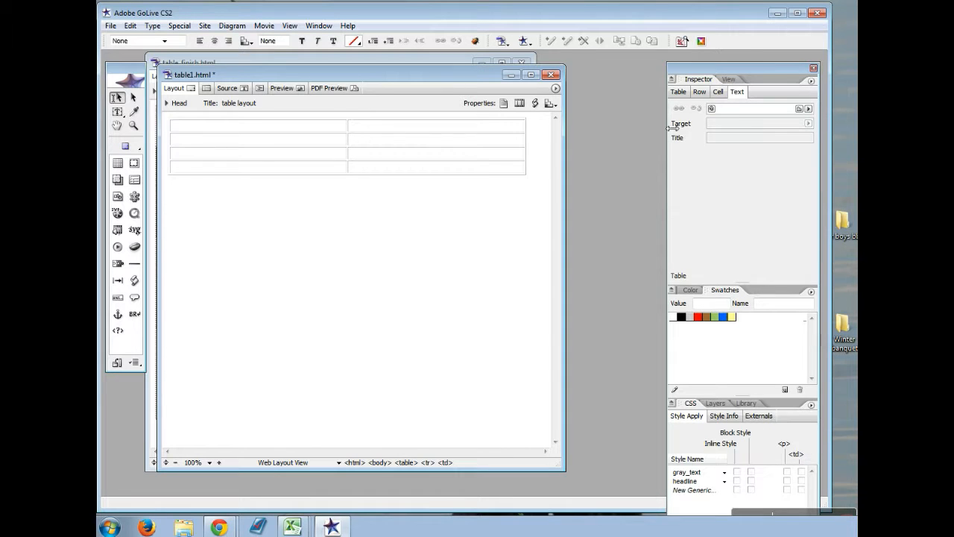
{"action": "left_click", "coordinate": [679, 92]}
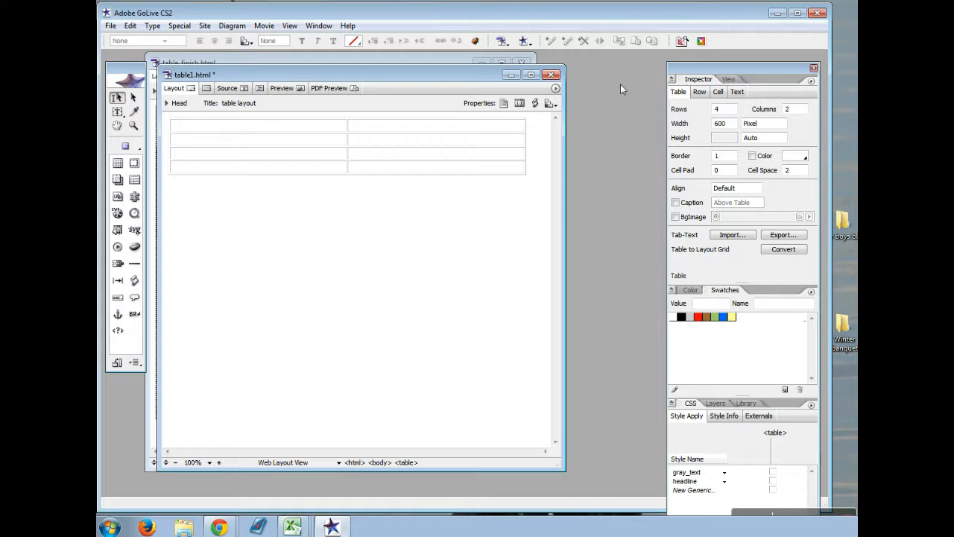
{"action": "left_click", "coordinate": [719, 92]}
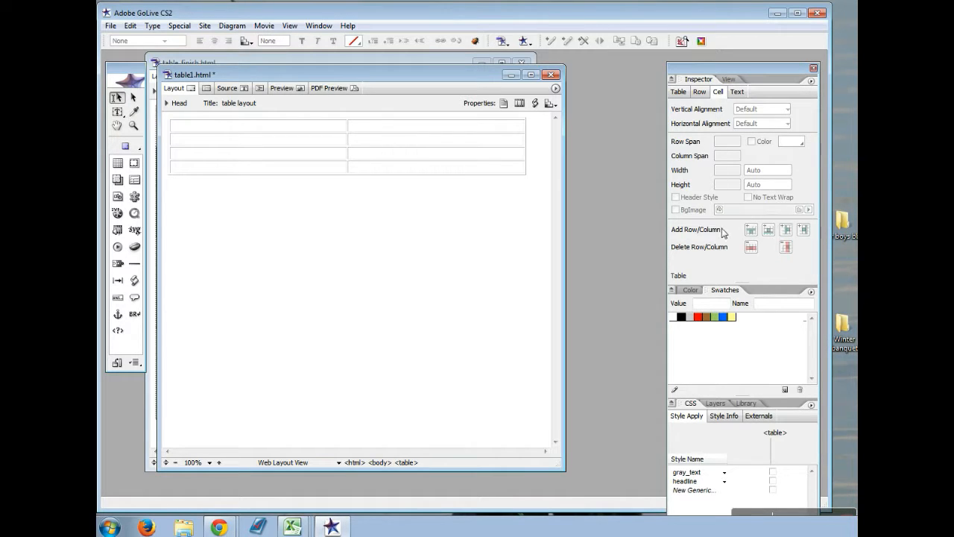
{"action": "left_click", "coordinate": [315, 128]}
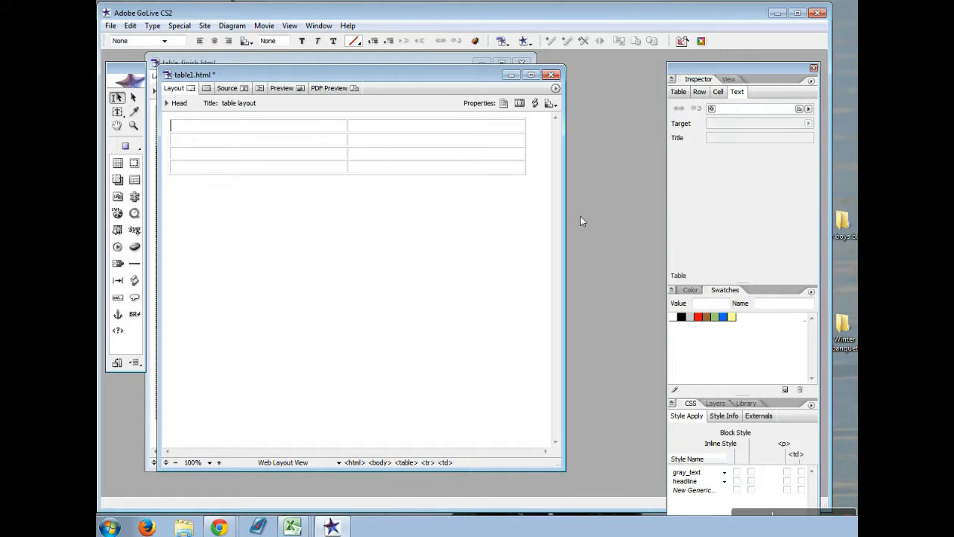
{"action": "left_click", "coordinate": [326, 134]}
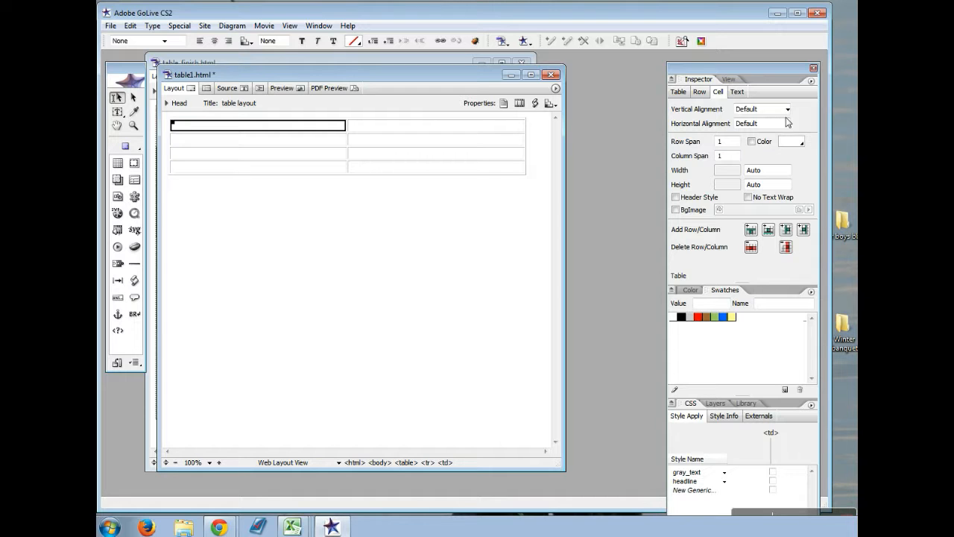
{"action": "left_click", "coordinate": [787, 171]}
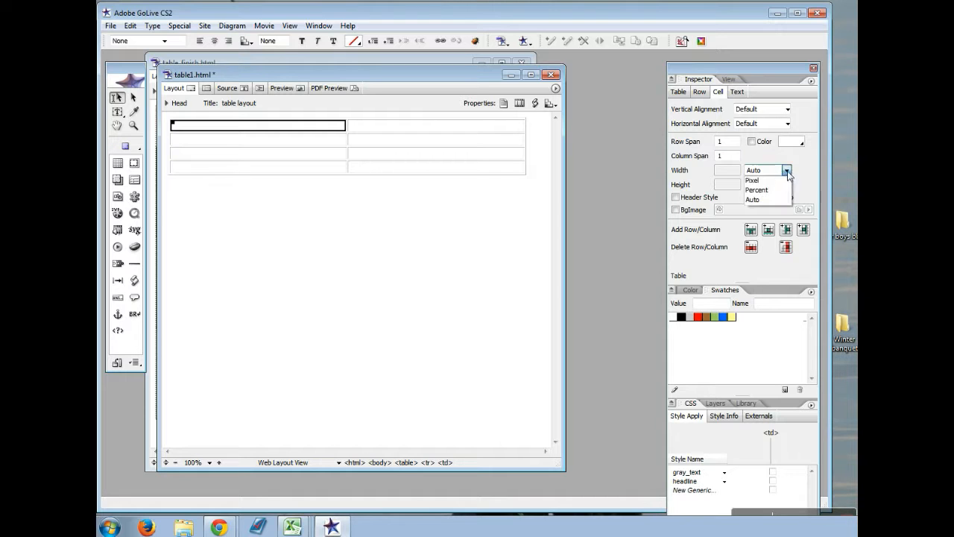
{"action": "left_click", "coordinate": [754, 181]}
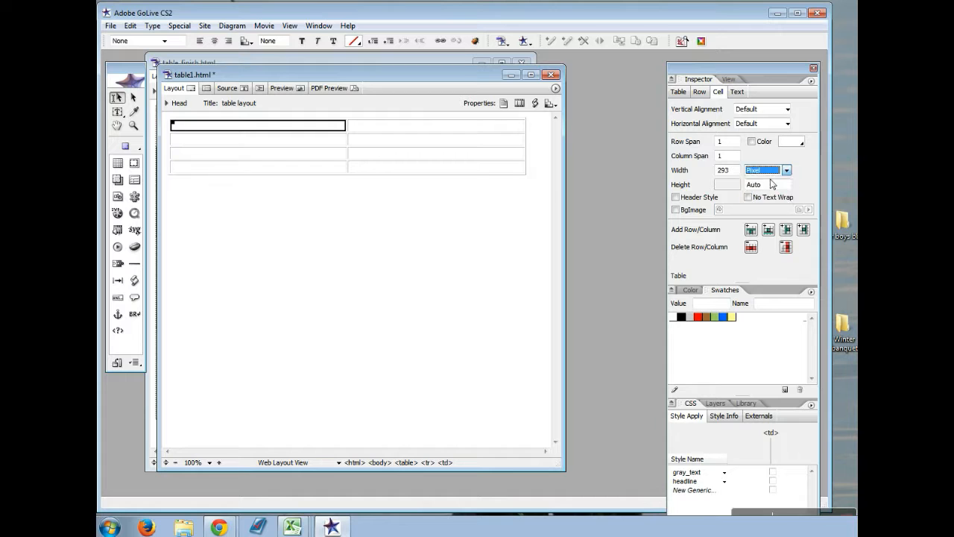
{"action": "double_click", "coordinate": [722, 171]}
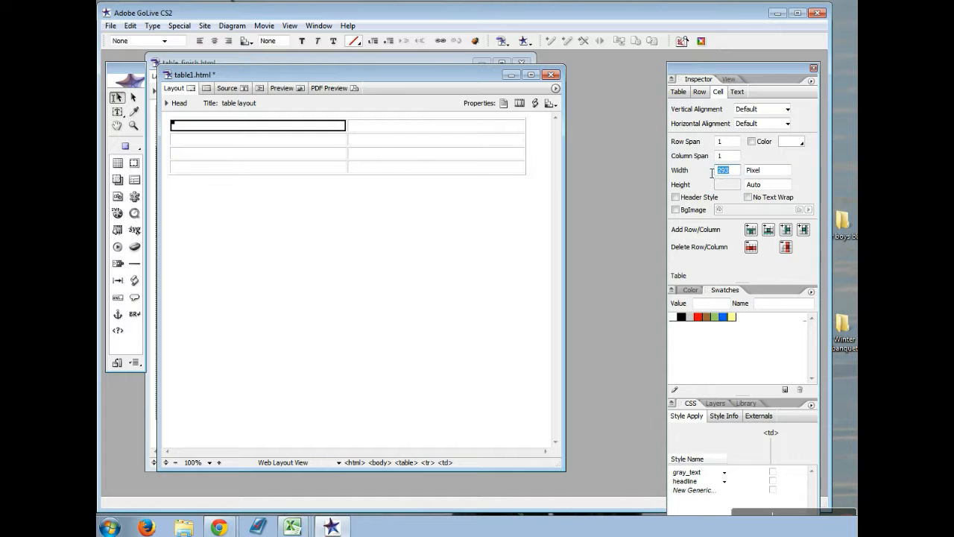
{"action": "type", "text": "145"}
- Select the second cell of the first row, switch its width unit to Pixel, and save the page
{"action": "left_click", "coordinate": [415, 131]}
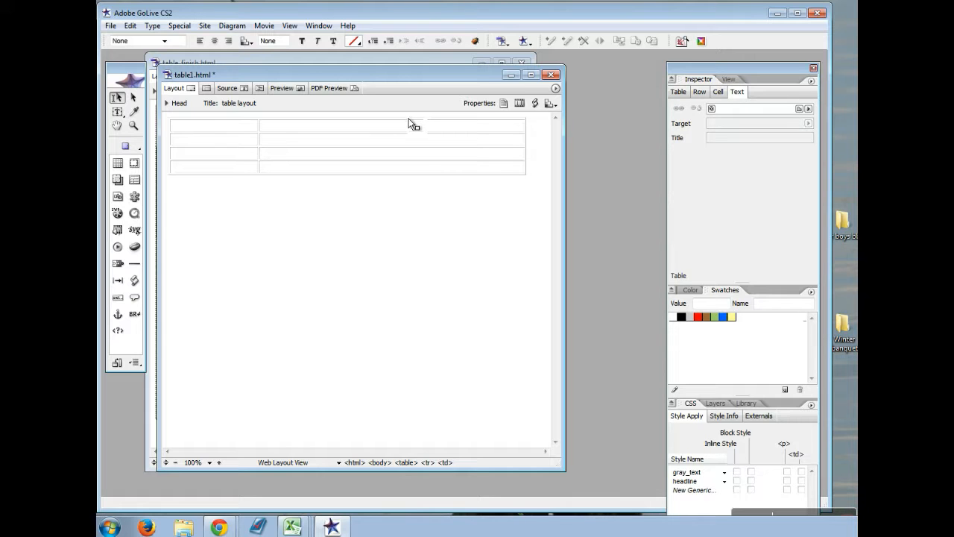
{"action": "left_click", "coordinate": [180, 26]}
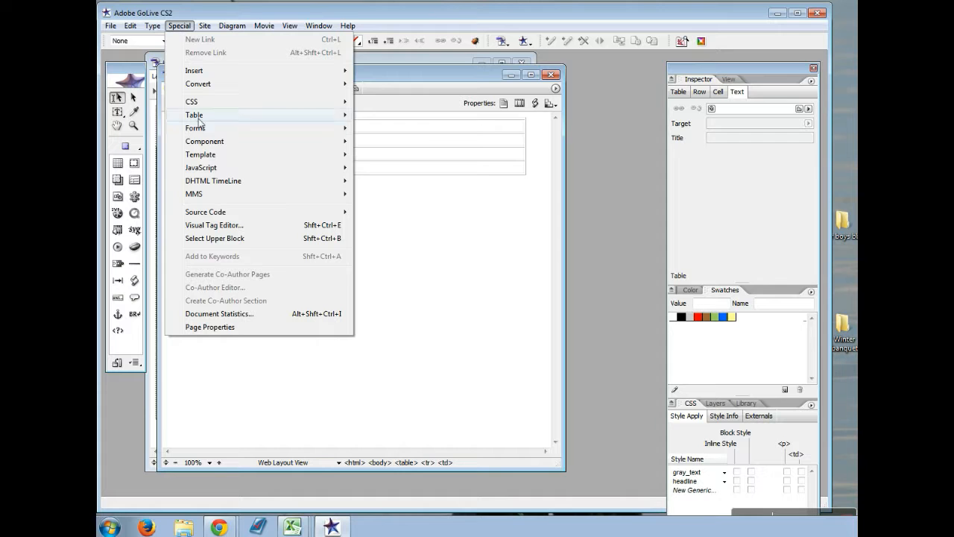
{"action": "mouse_move", "coordinate": [209, 119]}
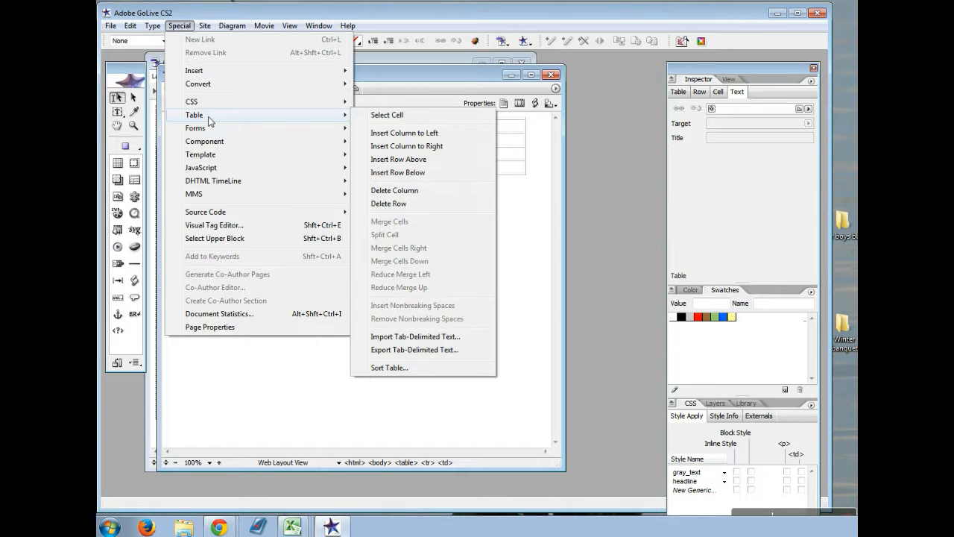
{"action": "left_click", "coordinate": [394, 116]}
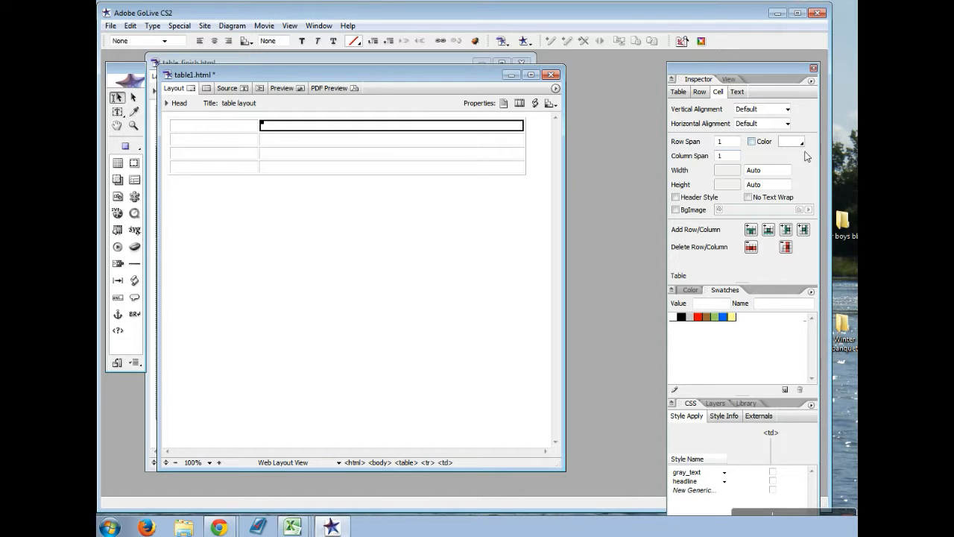
{"action": "left_click", "coordinate": [787, 170]}
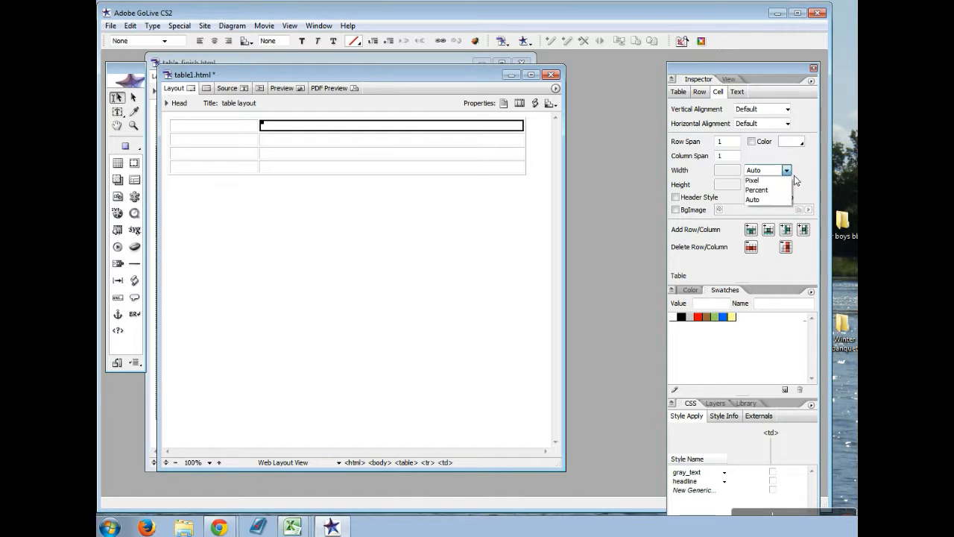
{"action": "left_click", "coordinate": [768, 185]}
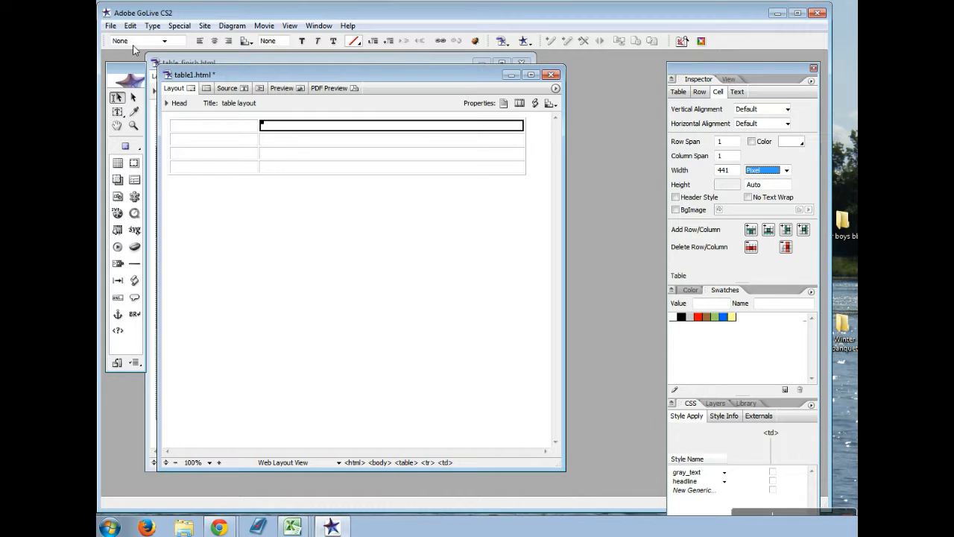
{"action": "left_click", "coordinate": [110, 25]}
{"action": "left_click", "coordinate": [136, 124]}
- Merge the two cells of the table's first row into one
{"action": "left_click_drag", "start_coordinate": [247, 128], "coordinate": [301, 131]}
{"action": "right_click", "coordinate": [301, 131]}
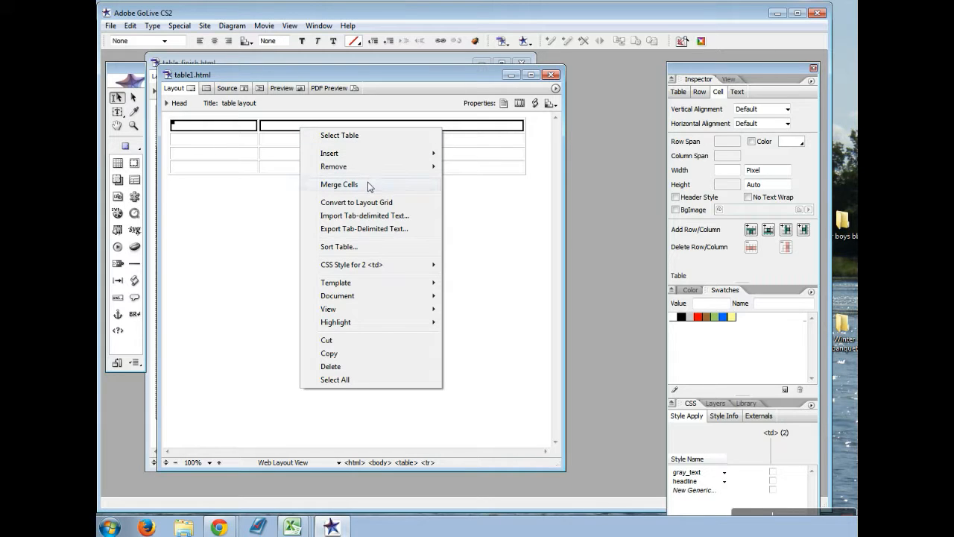
{"action": "left_click", "coordinate": [339, 184]}
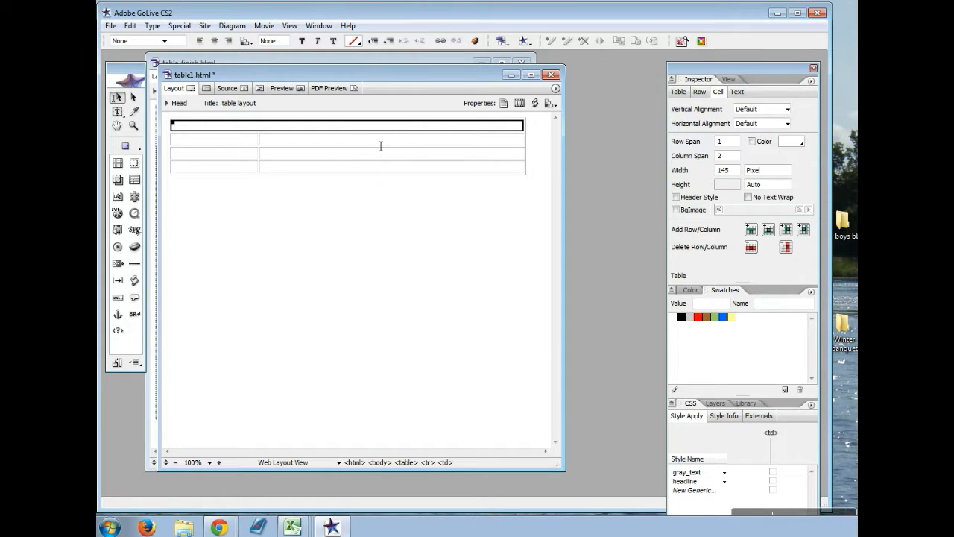
- Merge the three cells below the header row in the table's second column into one cell
{"action": "left_click_drag", "start_coordinate": [383, 147], "coordinate": [383, 177]}
{"action": "right_click", "coordinate": [393, 165]}
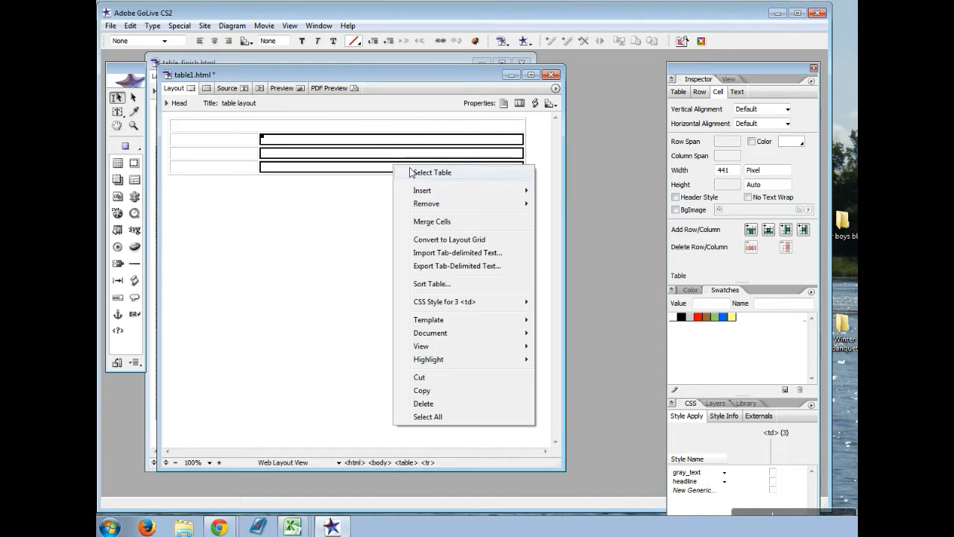
{"action": "left_click", "coordinate": [460, 231]}
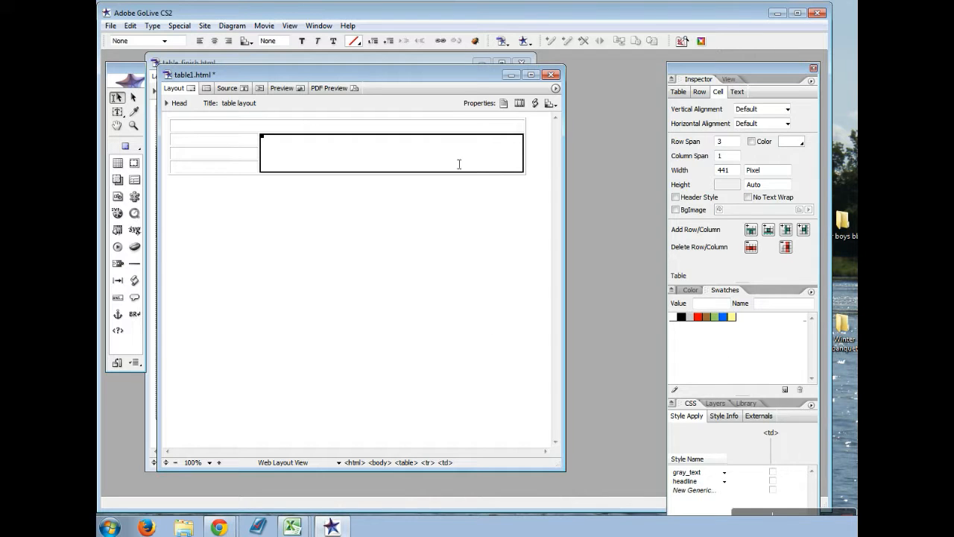
- Show the Table & Boxes palette and place it clear of the Inspector's cell settings
{"action": "left_click", "coordinate": [318, 26]}
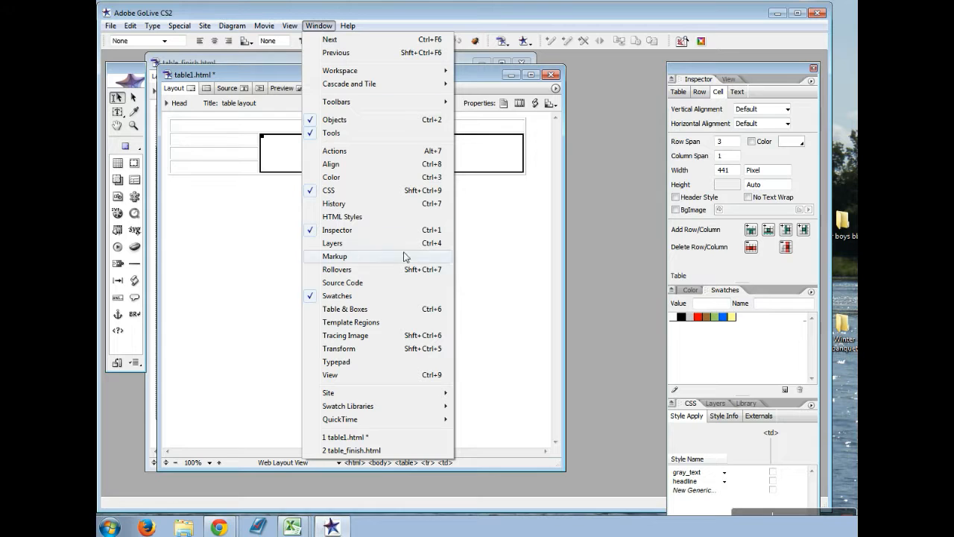
{"action": "left_click", "coordinate": [360, 312]}
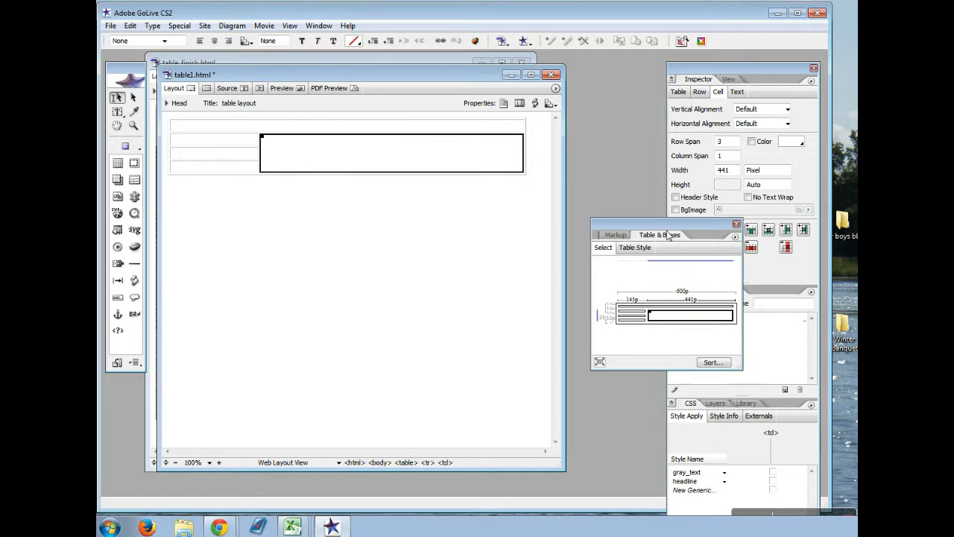
{"action": "left_click_drag", "start_coordinate": [668, 233], "coordinate": [597, 269]}
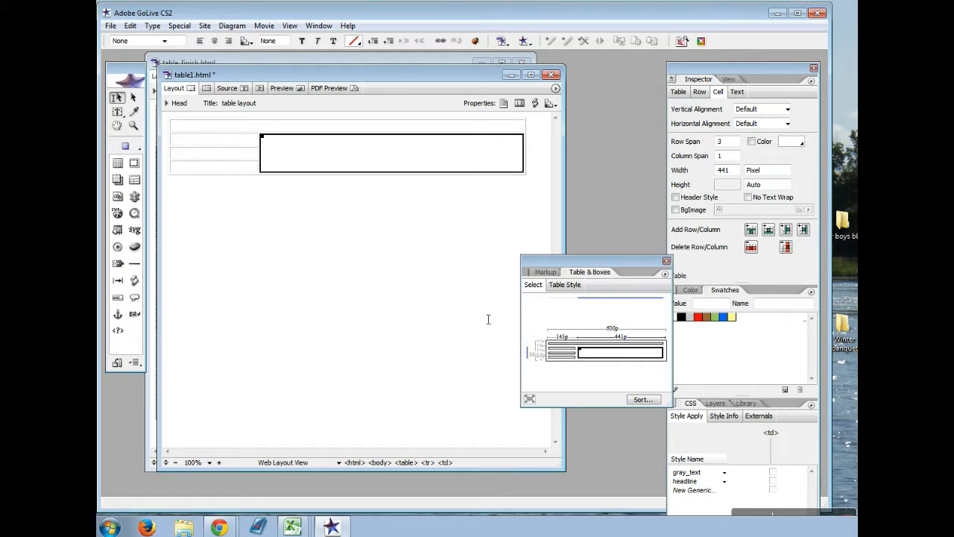
- Select the three lower cells of the first column and fill them with DarkGrey (#A9A9A9) from Web Named Colors
{"action": "left_click", "coordinate": [214, 149]}
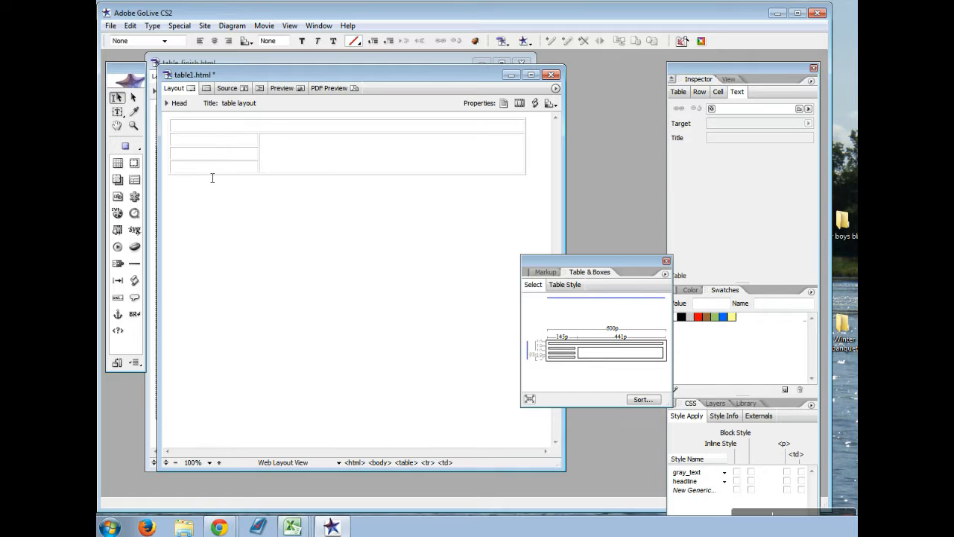
{"action": "left_click_drag", "start_coordinate": [221, 143], "coordinate": [222, 171]}
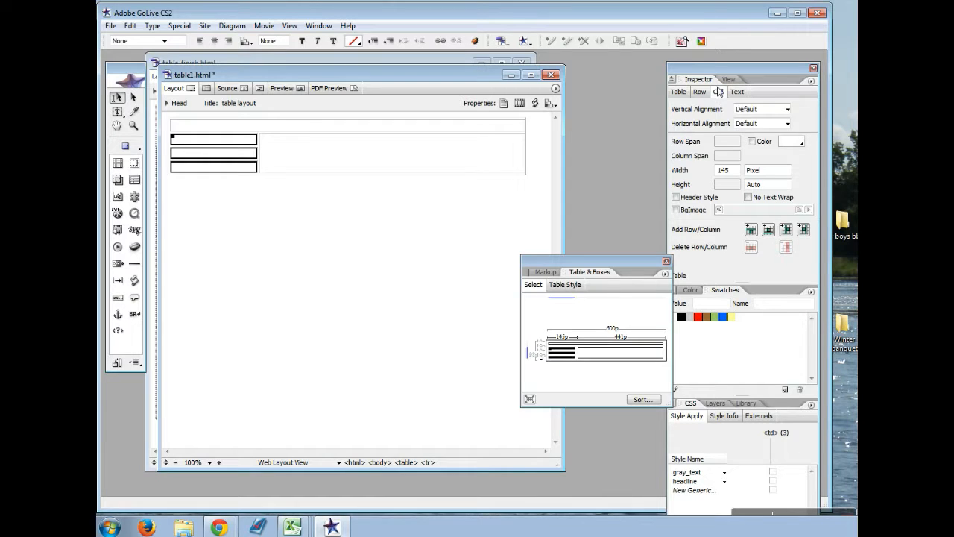
{"action": "left_click", "coordinate": [801, 143]}
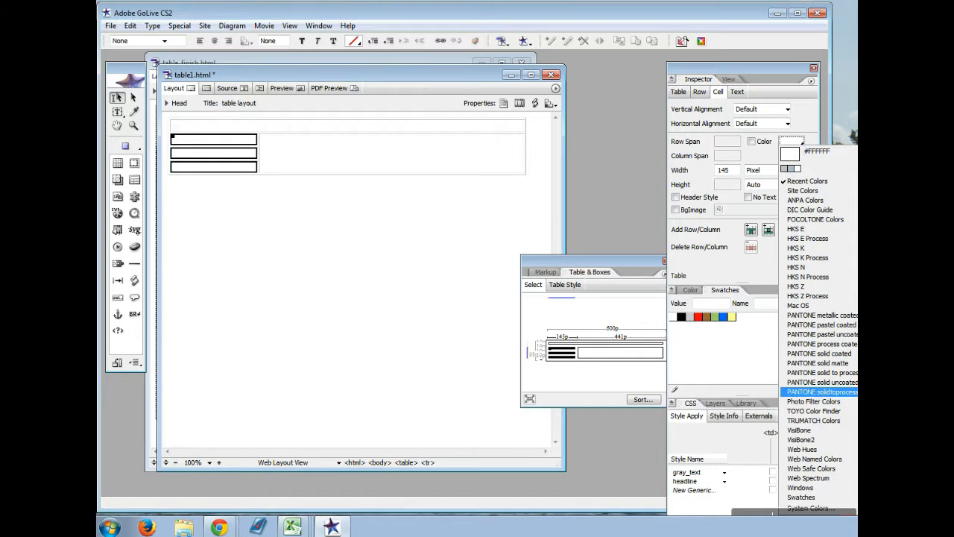
{"action": "left_click", "coordinate": [840, 459]}
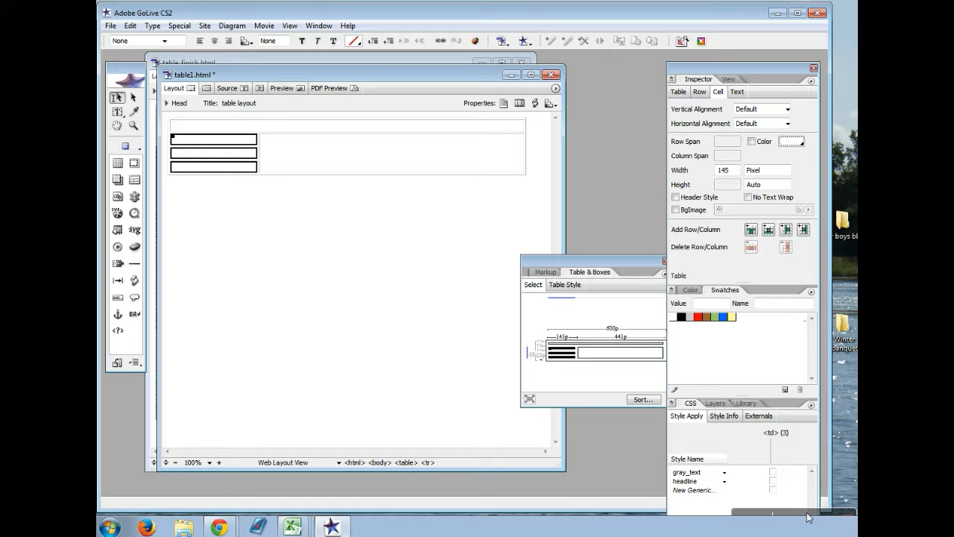
{"action": "left_click", "coordinate": [801, 143]}
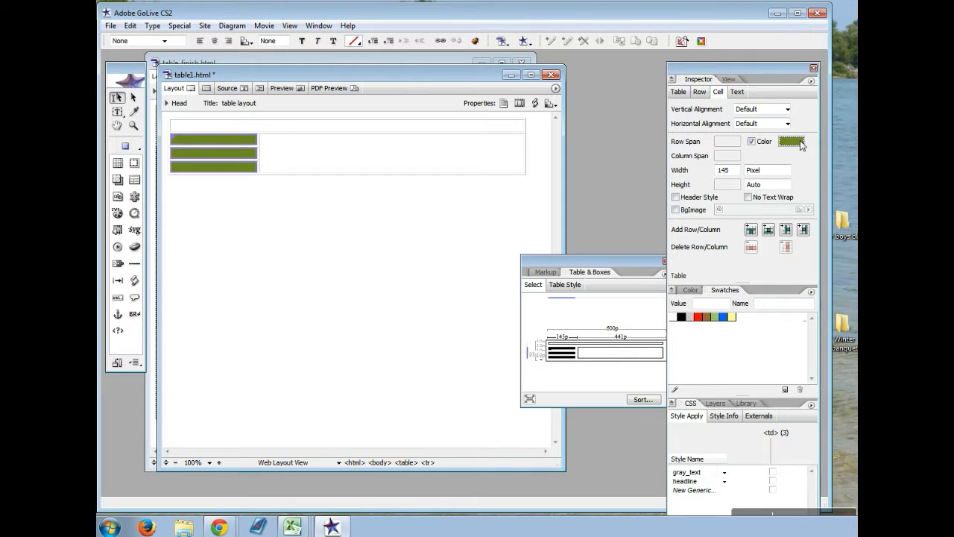
{"action": "left_click", "coordinate": [792, 142]}
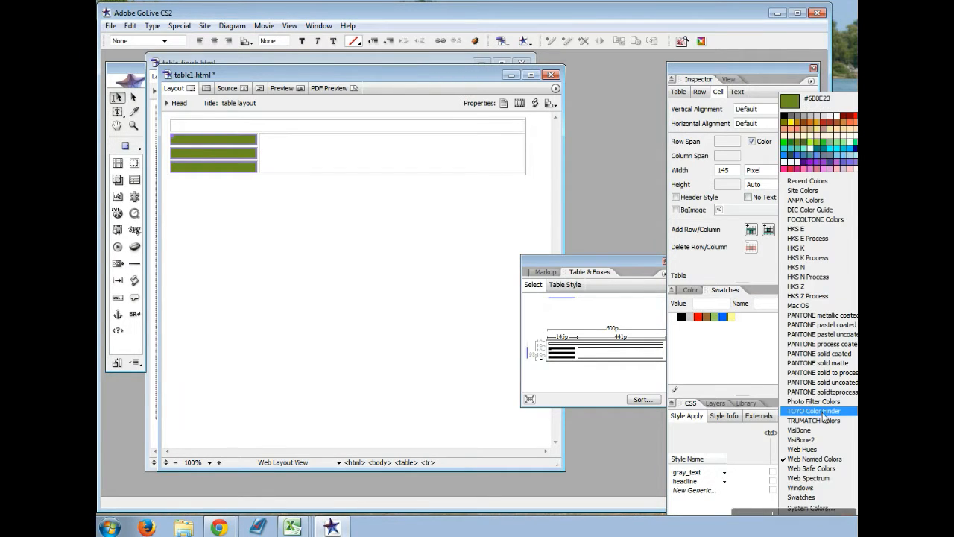
{"action": "left_click", "coordinate": [804, 145]}
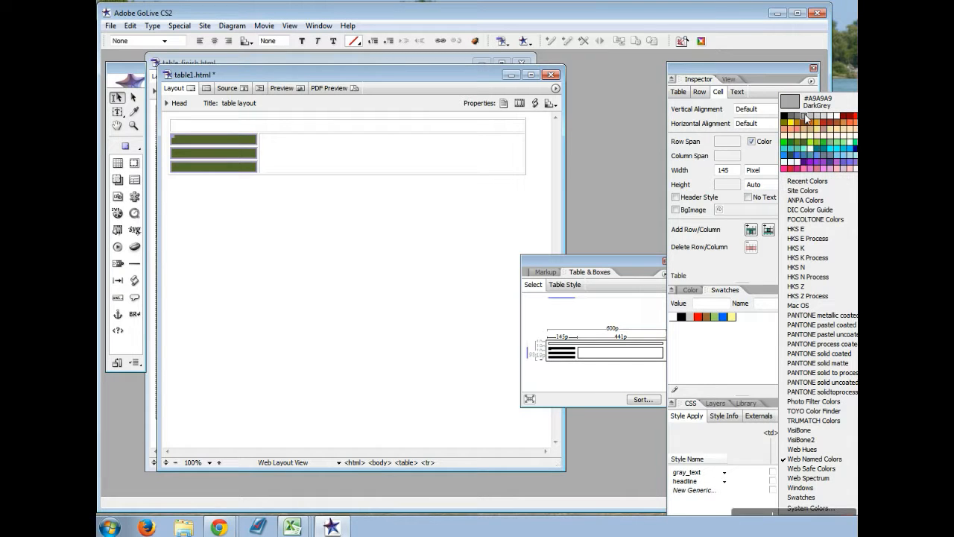
{"action": "left_click", "coordinate": [807, 118]}
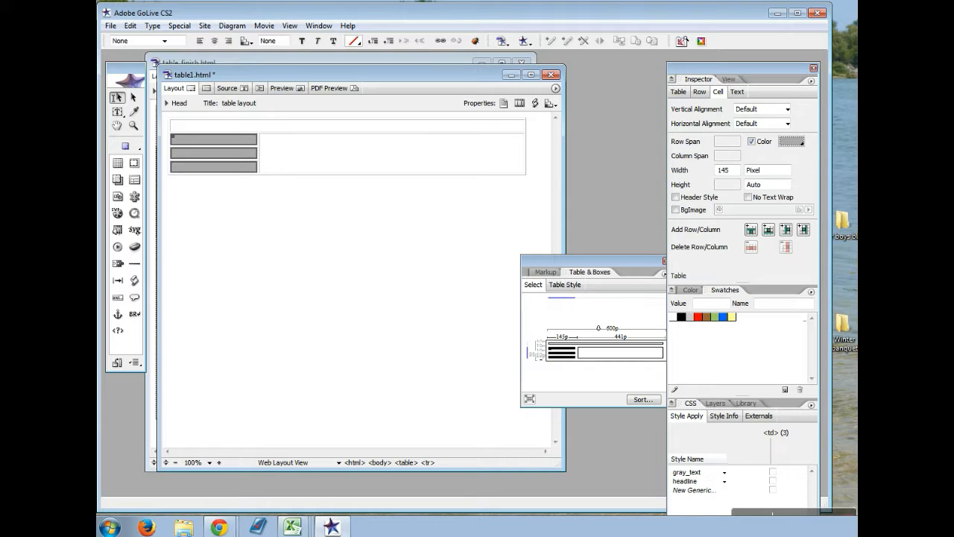
- Set the table's border to 0, cell padding to 10 and cell spacing to 0, and save the page
{"action": "left_click", "coordinate": [676, 92]}
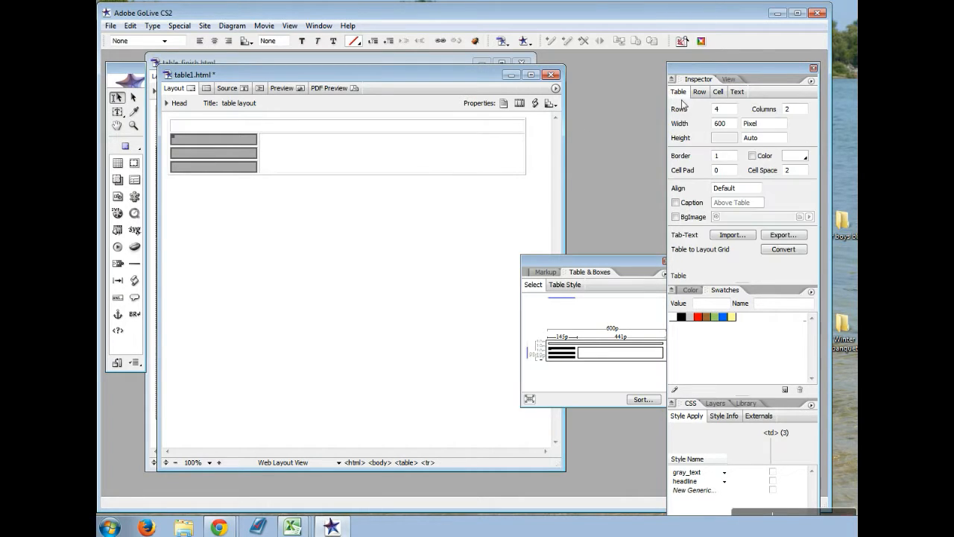
{"action": "left_click", "coordinate": [730, 156]}
{"action": "left_click_drag", "start_coordinate": [731, 162], "coordinate": [717, 162]}
{"action": "type", "text": "0"}
{"action": "left_click", "coordinate": [716, 171]}
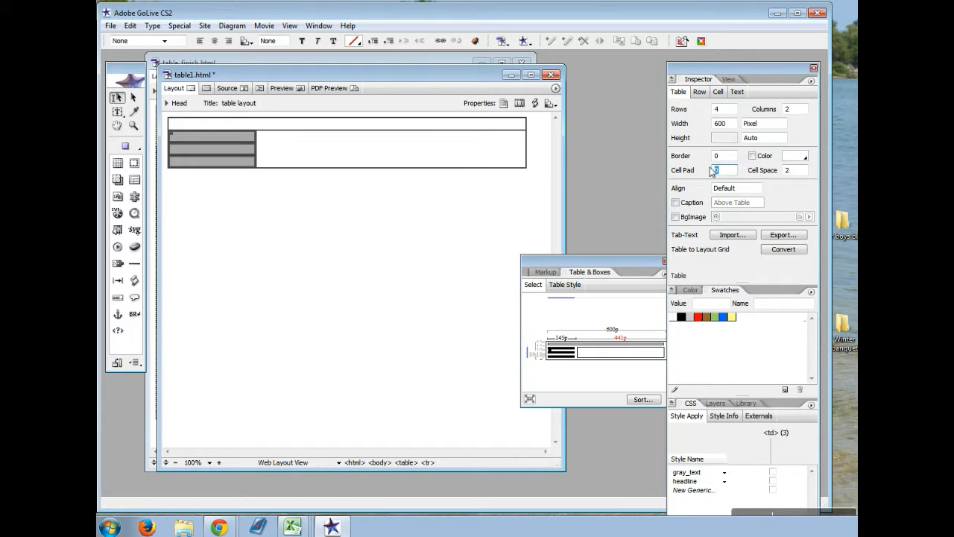
{"action": "type", "text": "1"}
{"action": "left_click", "coordinate": [789, 169]}
{"action": "type", "text": "8"}
{"action": "key", "text": "Return"}
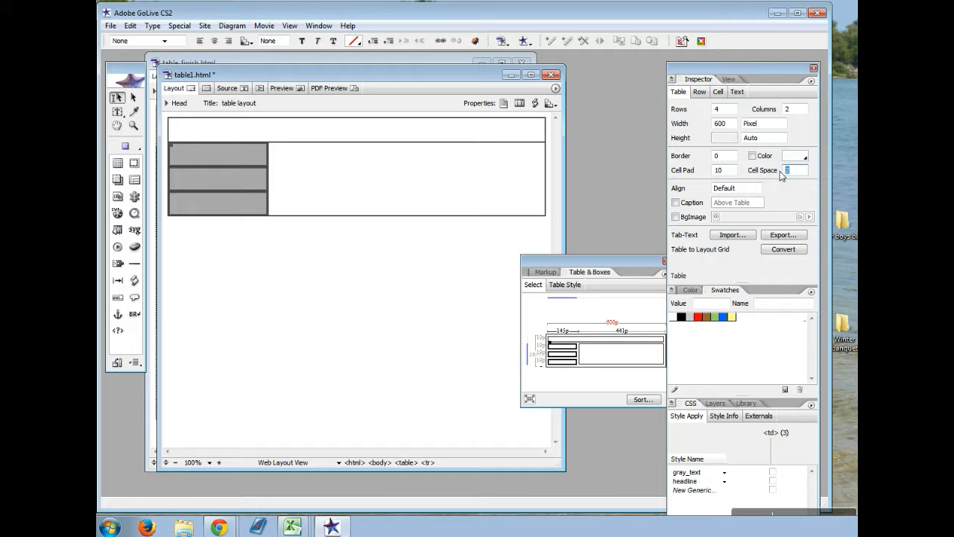
{"action": "type", "text": "0"}
{"action": "key", "text": "Return"}
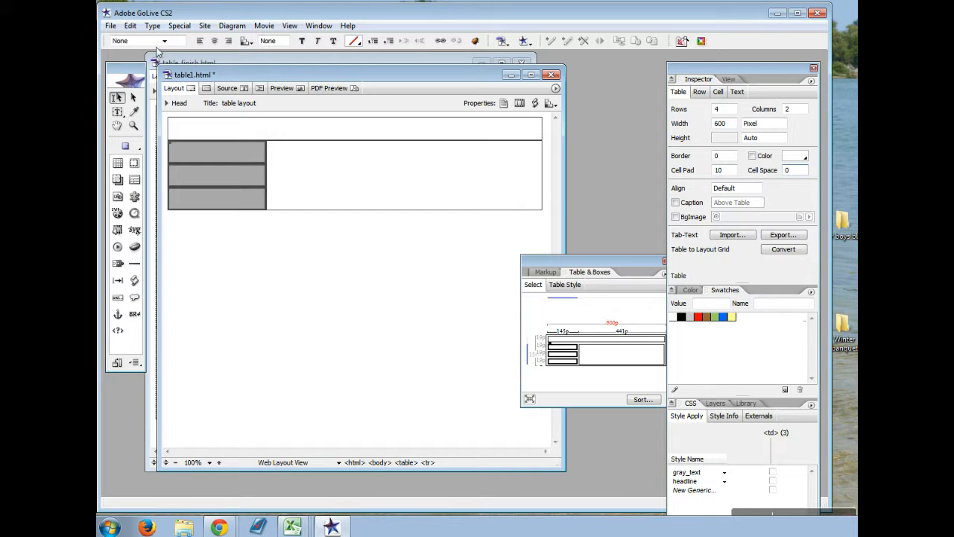
{"action": "left_click", "coordinate": [108, 27]}
{"action": "left_click", "coordinate": [154, 124]}
- Select the whole table and store its formatting as a new table style named "basic table"
{"action": "left_click_drag", "start_coordinate": [607, 266], "coordinate": [585, 263]}
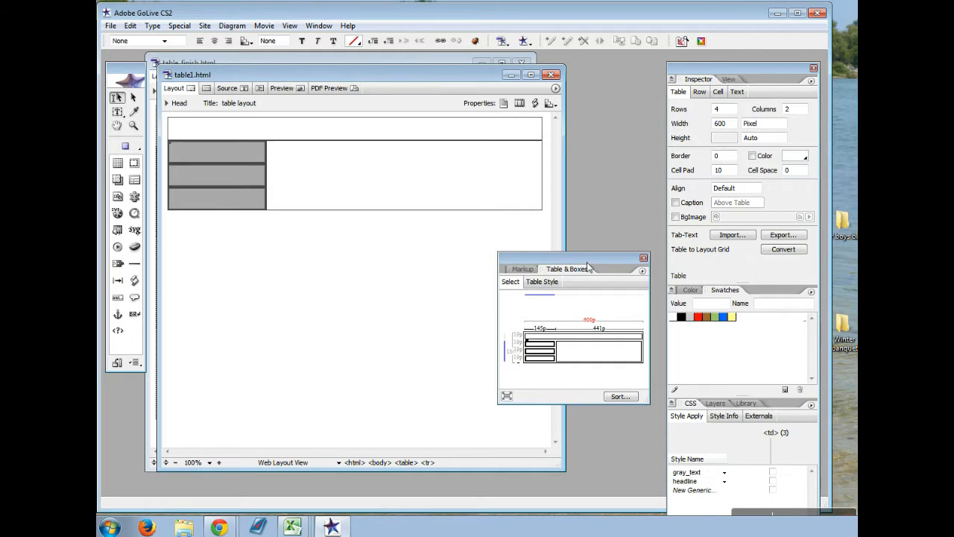
{"action": "left_click", "coordinate": [545, 286]}
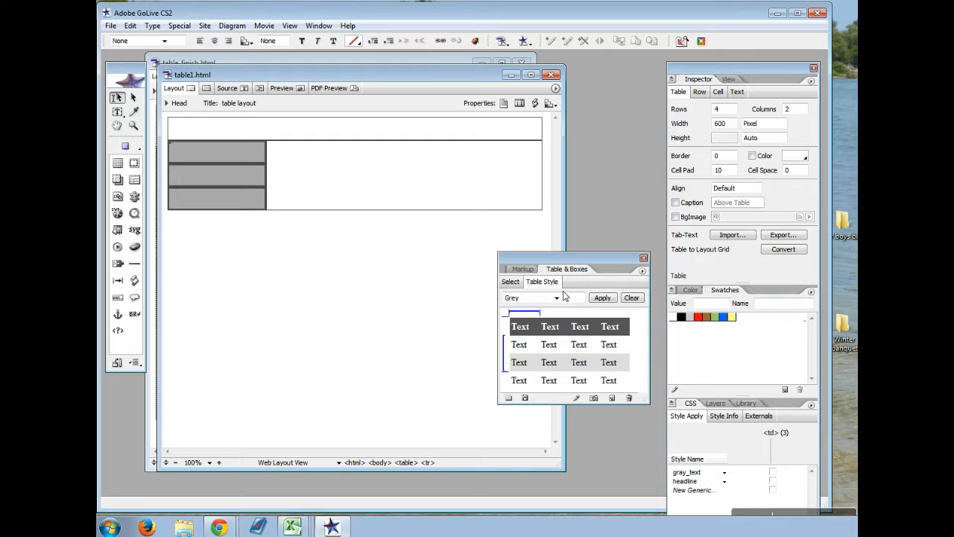
{"action": "left_click", "coordinate": [318, 184]}
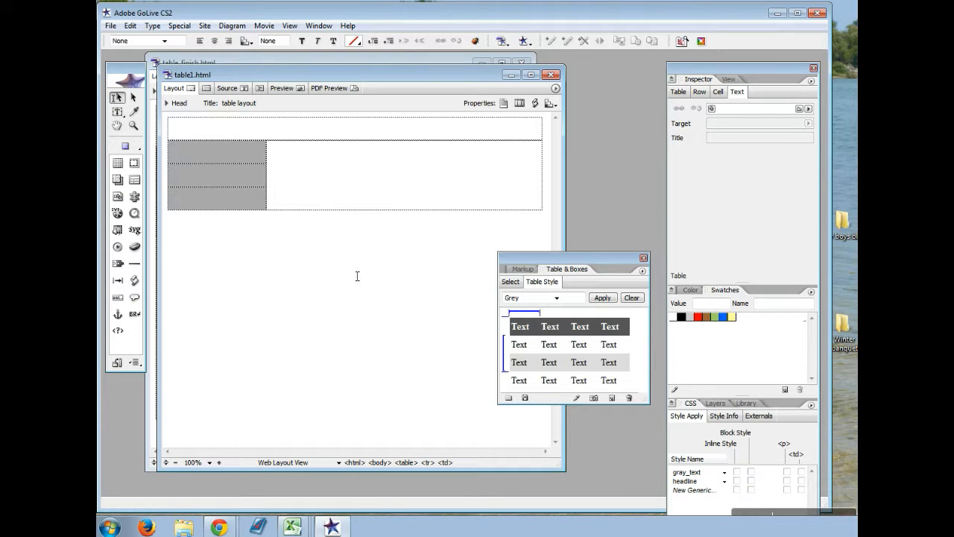
{"action": "left_click", "coordinate": [406, 463]}
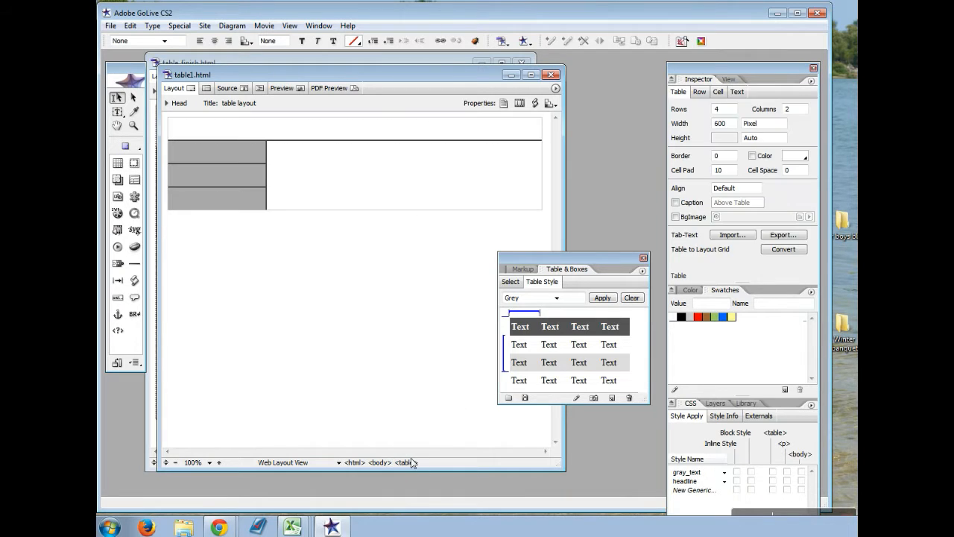
{"action": "left_click", "coordinate": [612, 398]}
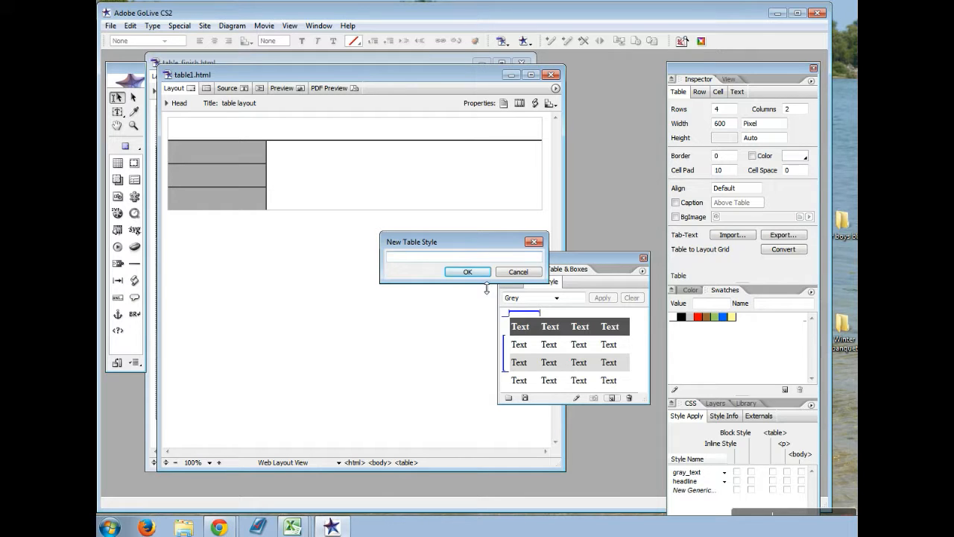
{"action": "type", "text": "basic table"}
{"action": "left_click", "coordinate": [463, 272]}
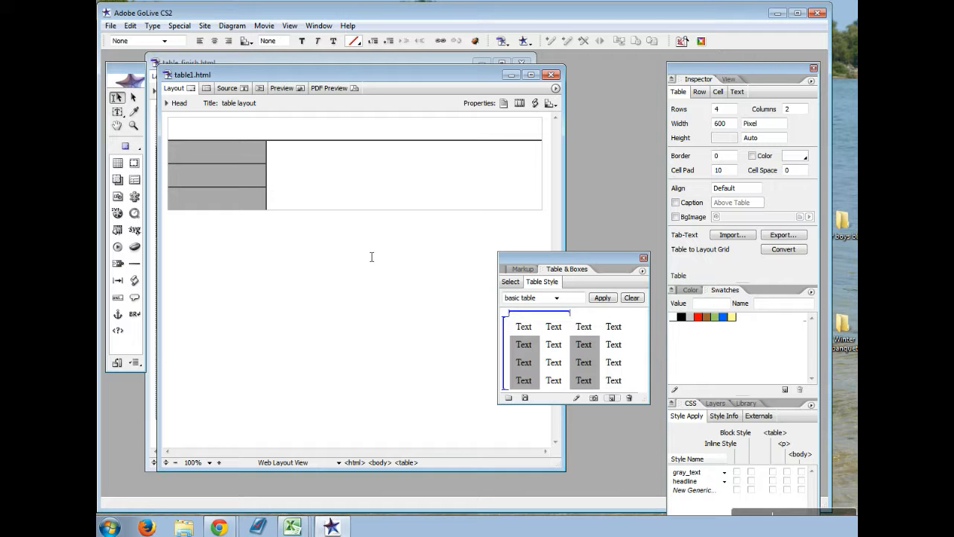
- Insert a nested table into the large merged cell and import the tab-delimited text file tour.txt into it
{"action": "left_click", "coordinate": [363, 196]}
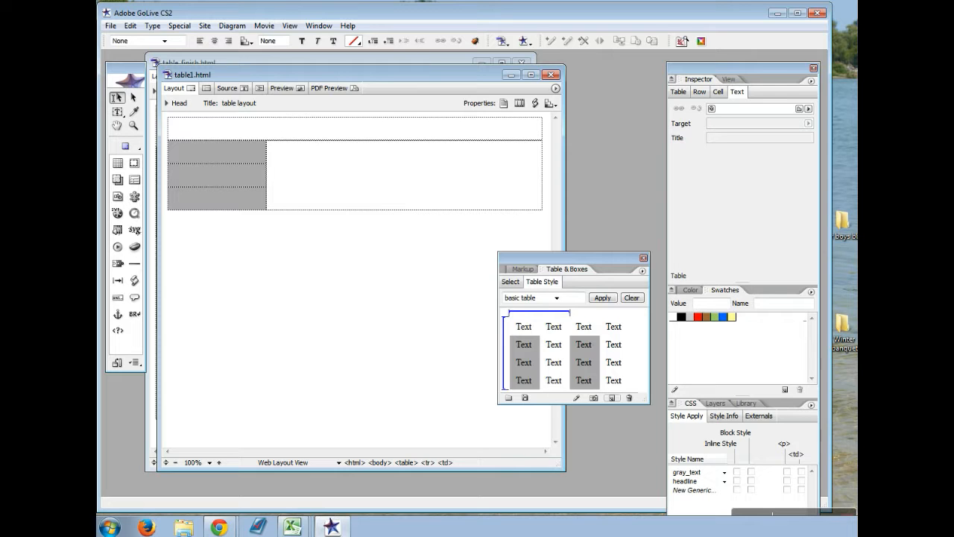
{"action": "double_click", "coordinate": [134, 181]}
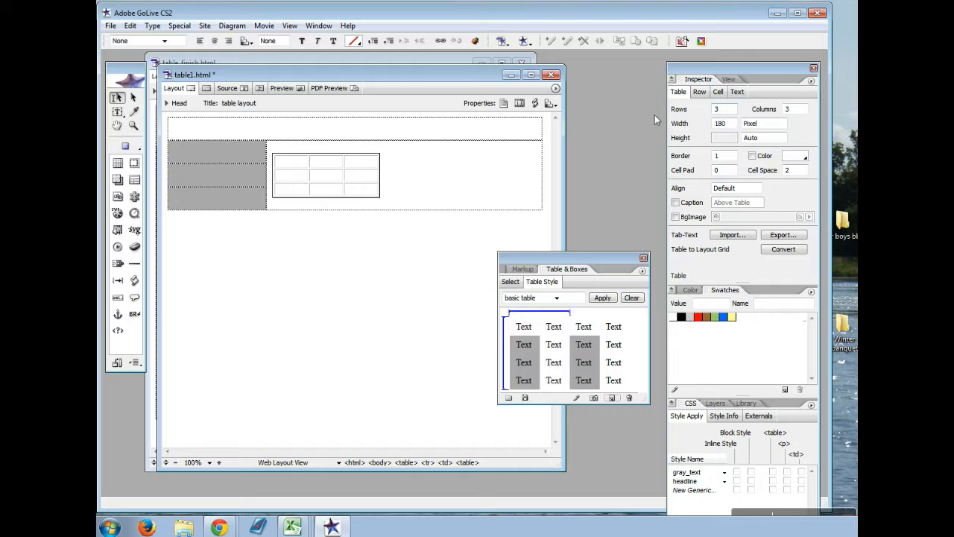
{"action": "left_click", "coordinate": [295, 168]}
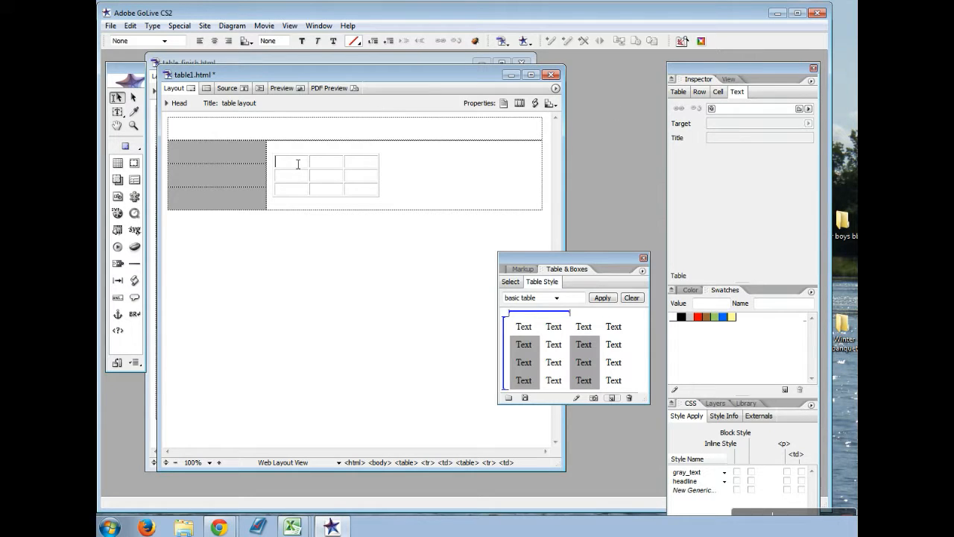
{"action": "left_click", "coordinate": [506, 463]}
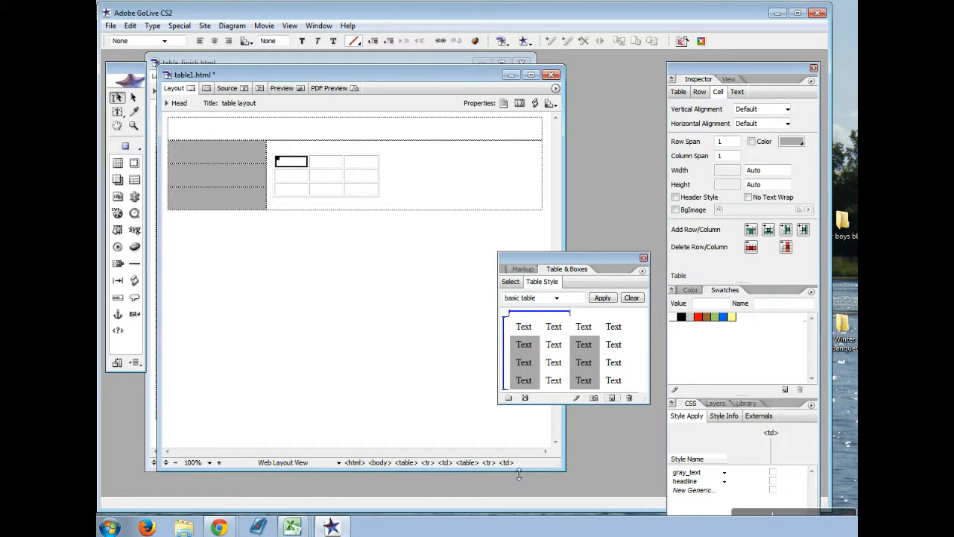
{"action": "left_click", "coordinate": [179, 26]}
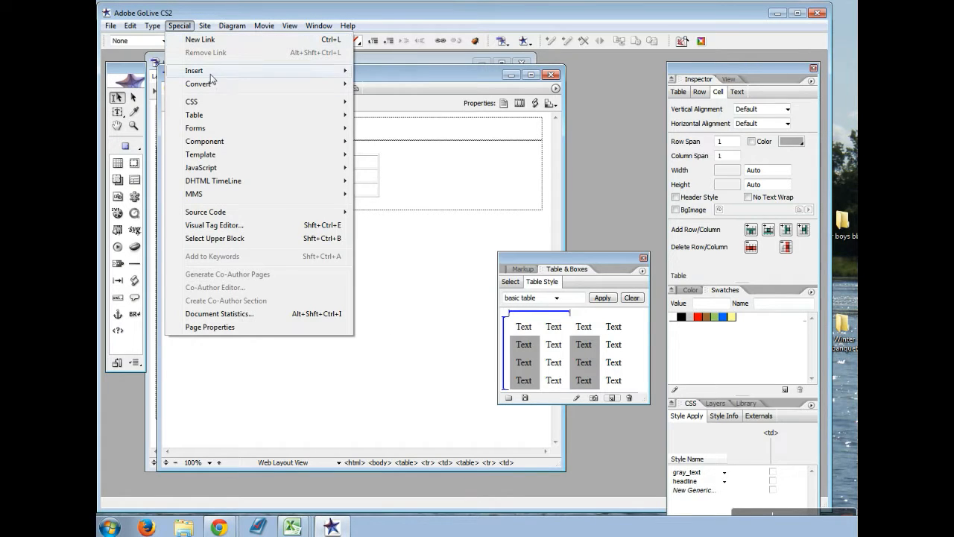
{"action": "mouse_move", "coordinate": [226, 127]}
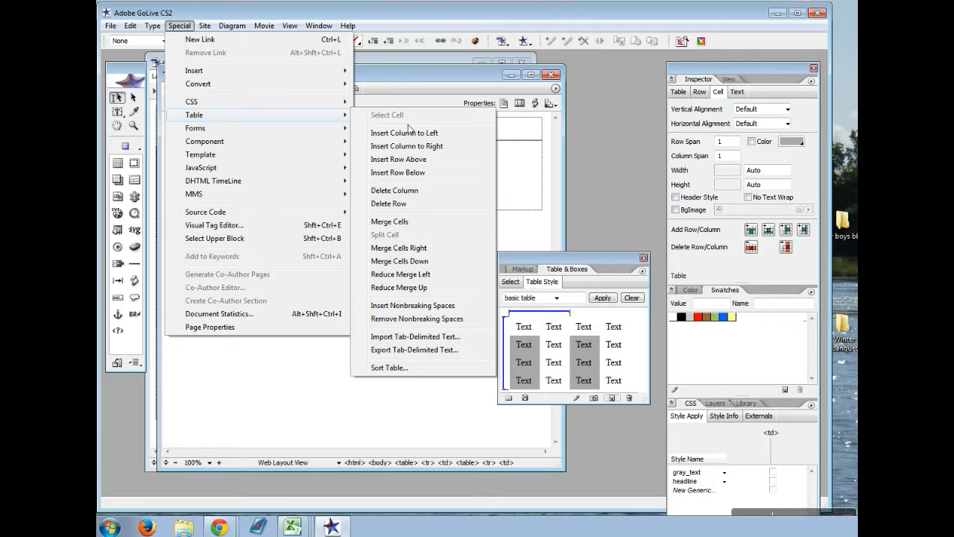
{"action": "left_click", "coordinate": [420, 337]}
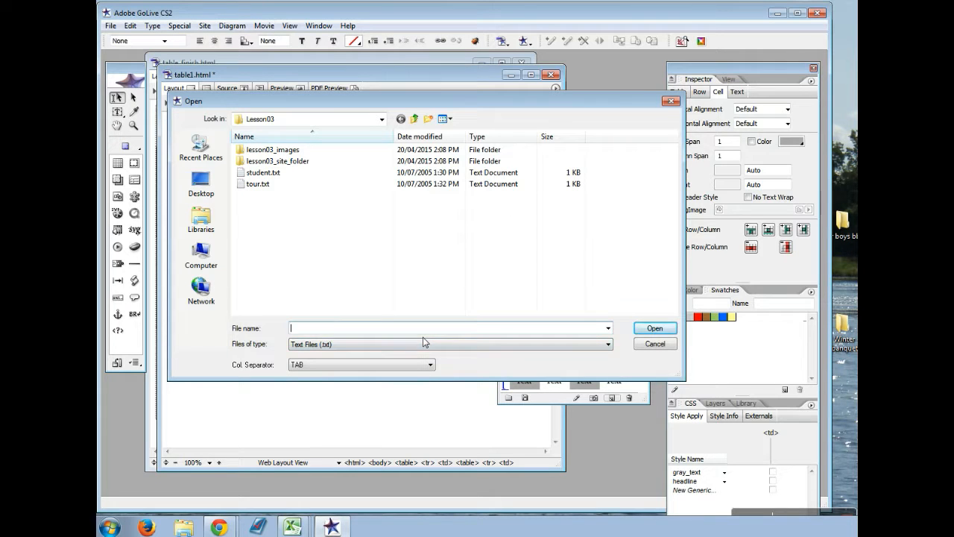
{"action": "left_click", "coordinate": [255, 187]}
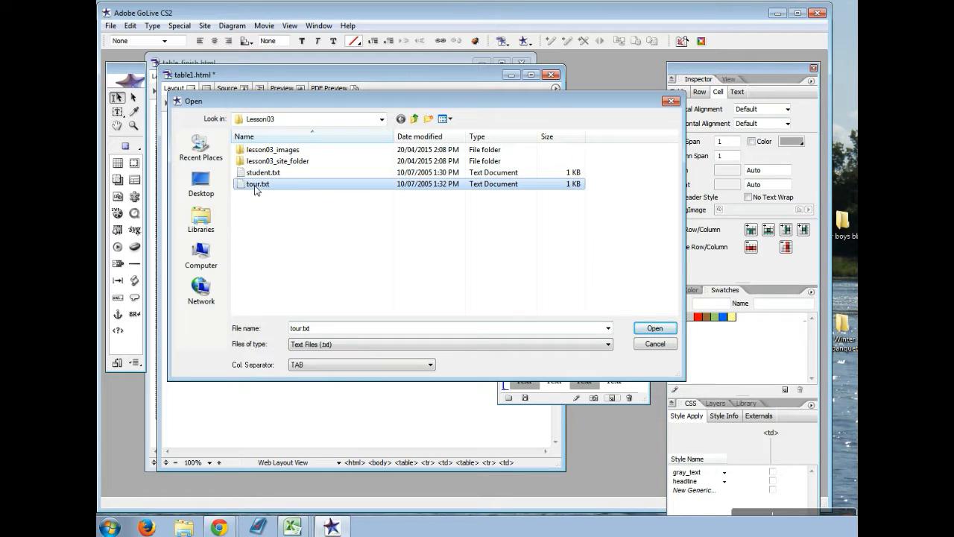
{"action": "left_click", "coordinate": [653, 330]}
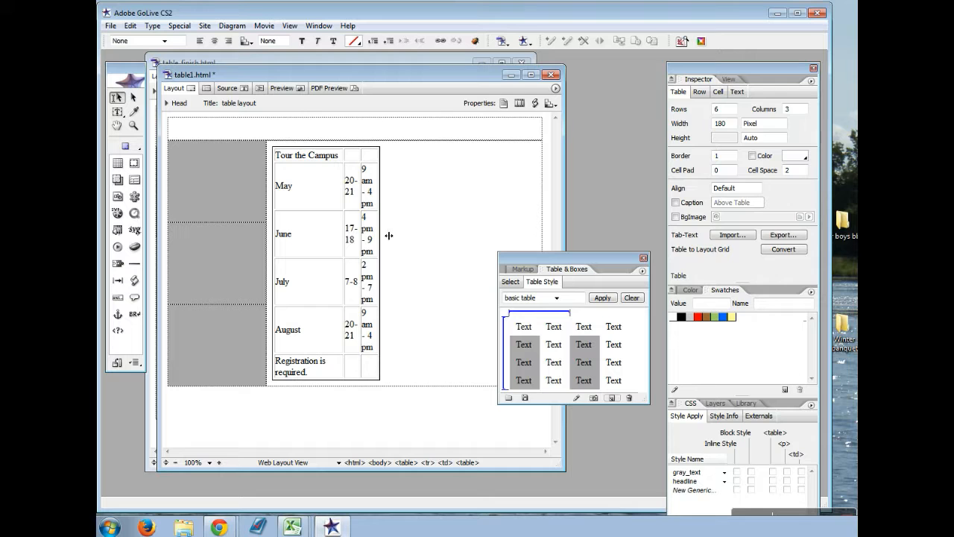
- Widen the nested table to about 393 pixels and switch the July cell's width unit to Pixel
{"action": "left_click_drag", "start_coordinate": [384, 236], "coordinate": [507, 233]}
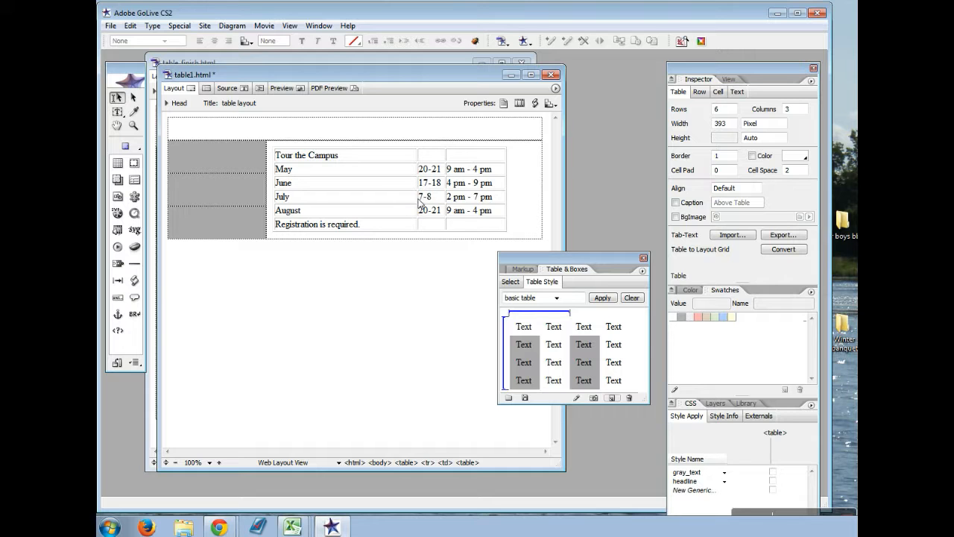
{"action": "left_click", "coordinate": [365, 201]}
{"action": "key", "text": "ctrl+Return"}
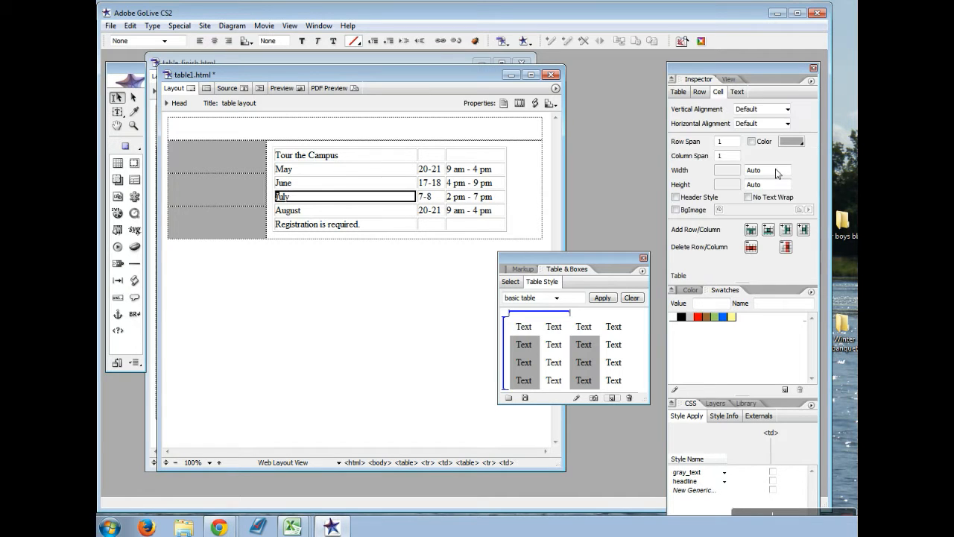
{"action": "left_click", "coordinate": [786, 171]}
{"action": "left_click", "coordinate": [753, 181]}
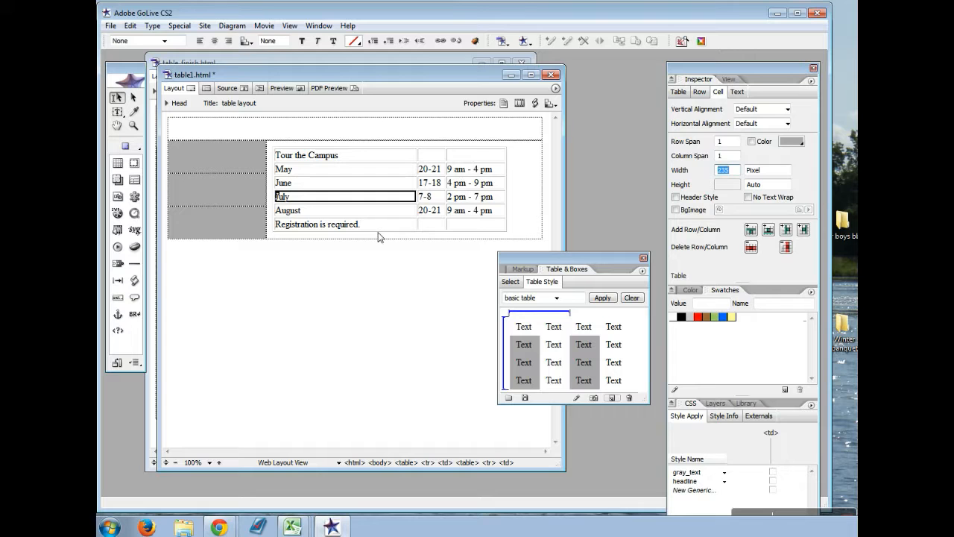
- Set the July cell's width to 180 pixels and adjust the first column's edge, making the nested table 384 pixels wide
{"action": "type", "text": "180"}
{"action": "key", "text": "Return"}
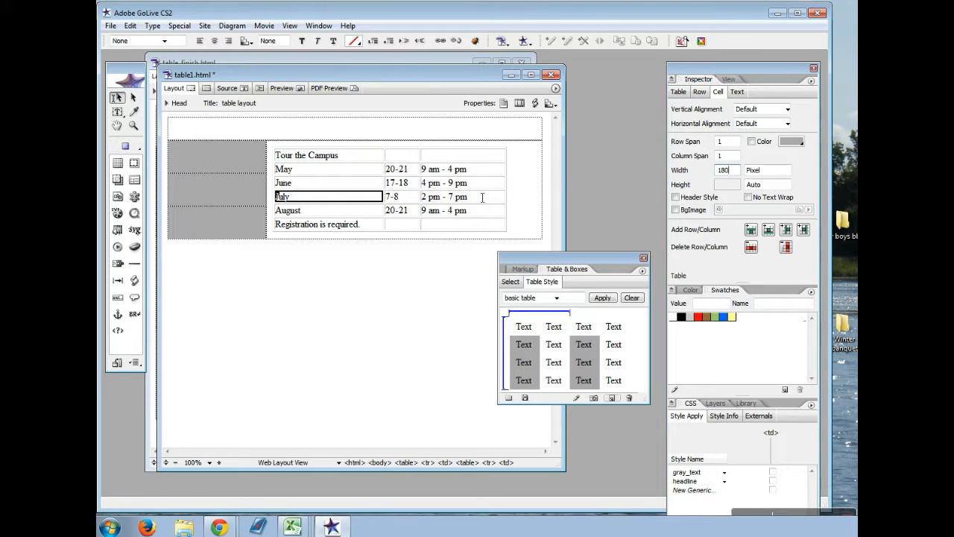
{"action": "left_click", "coordinate": [416, 163]}
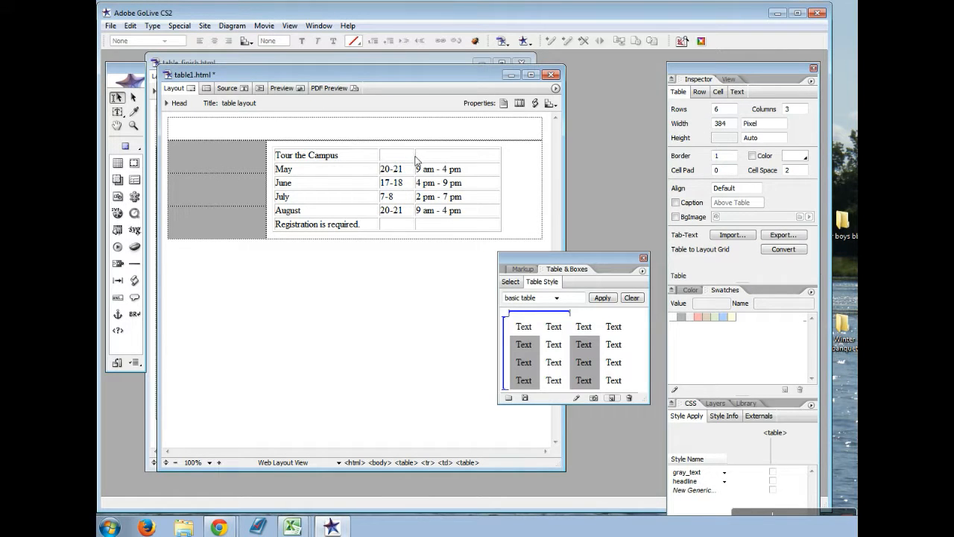
- Set the width unit of the bottom row's middle cell to Pixel, widen the middle column and resize the nested table to 384 pixels
{"action": "left_click", "coordinate": [395, 224]}
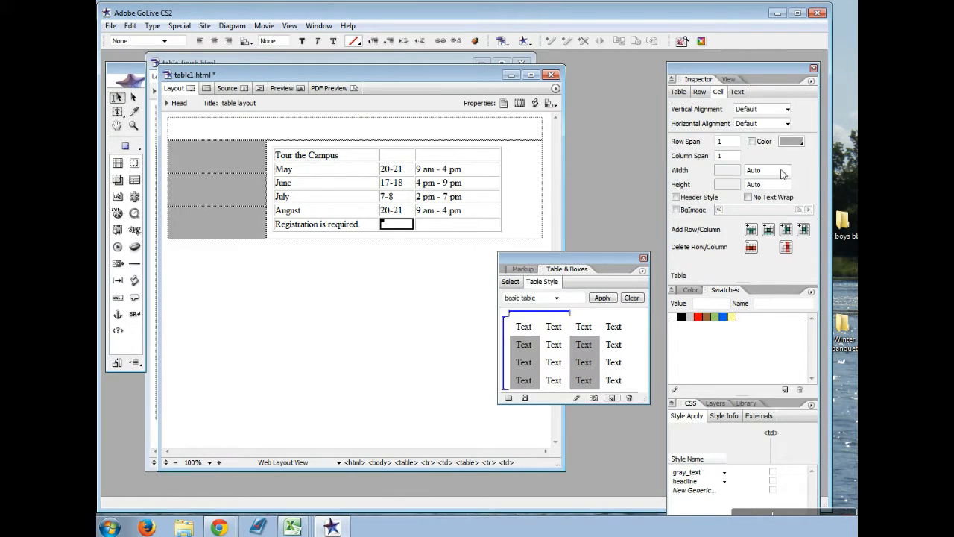
{"action": "left_click", "coordinate": [786, 171]}
{"action": "left_click", "coordinate": [753, 180]}
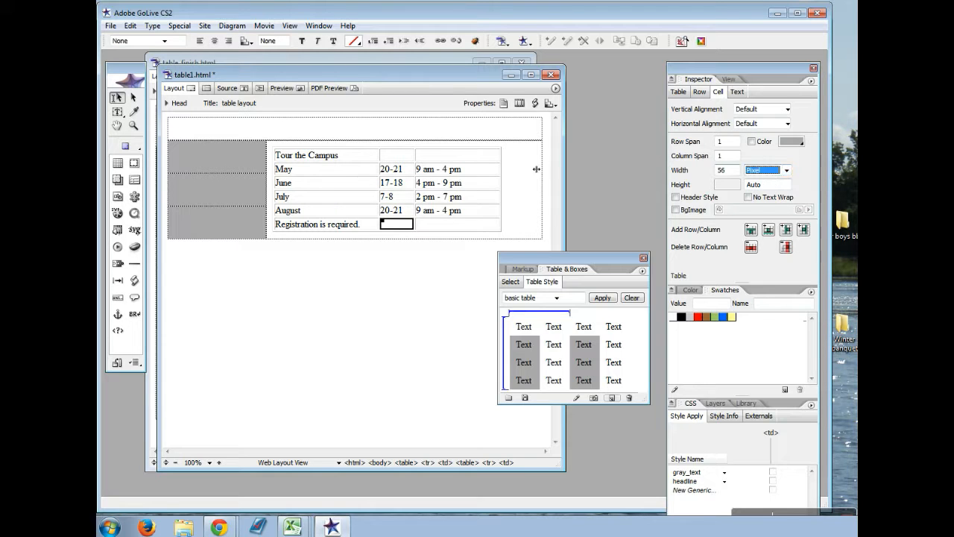
{"action": "left_click_drag", "start_coordinate": [415, 193], "coordinate": [429, 193]}
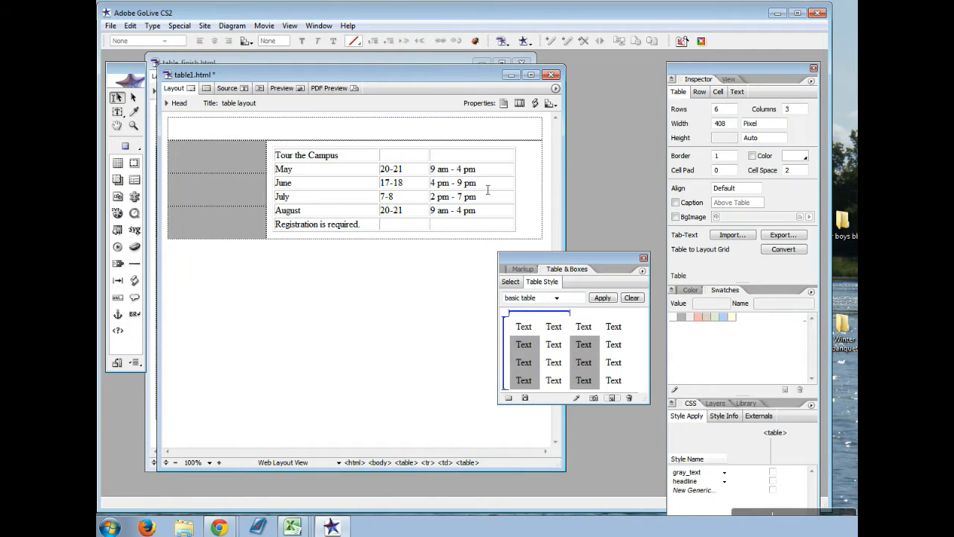
{"action": "mouse_move", "coordinate": [522, 192]}
{"action": "left_mouse_down"}
{"action": "mouse_move", "coordinate": [492, 194]}
{"action": "mouse_move", "coordinate": [509, 197]}
{"action": "left_mouse_up"}
- Merge the three cells of the "Tour the Campus" row and those of the "Registration is required." row, and save the page
{"action": "left_click_drag", "start_coordinate": [345, 156], "coordinate": [454, 155]}
{"action": "right_click", "coordinate": [455, 156]}
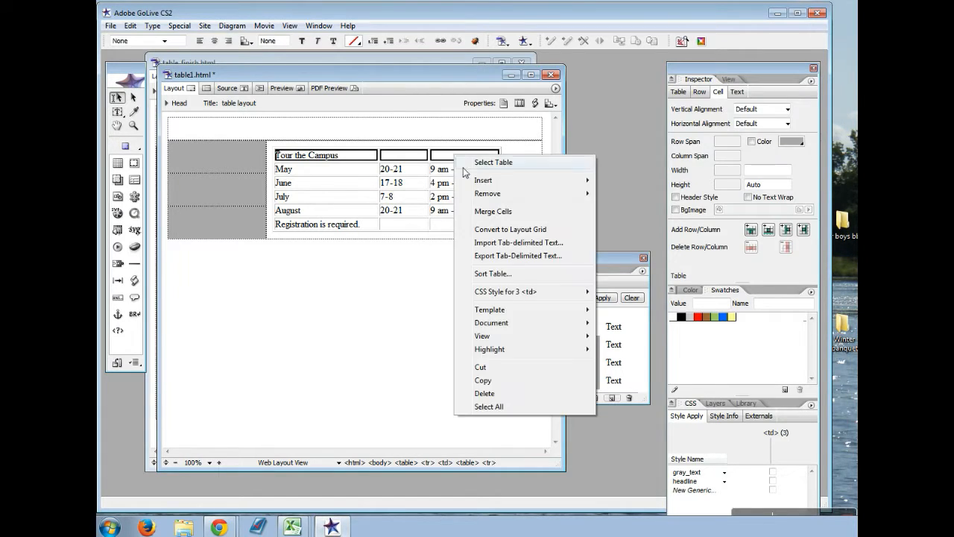
{"action": "left_click", "coordinate": [495, 211]}
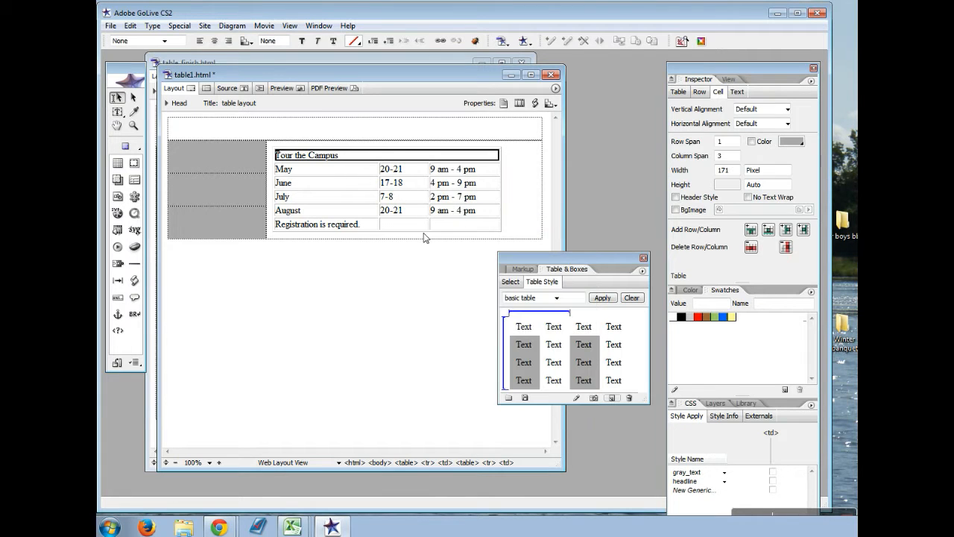
{"action": "left_click_drag", "start_coordinate": [457, 226], "coordinate": [358, 225]}
{"action": "right_click", "coordinate": [353, 226]}
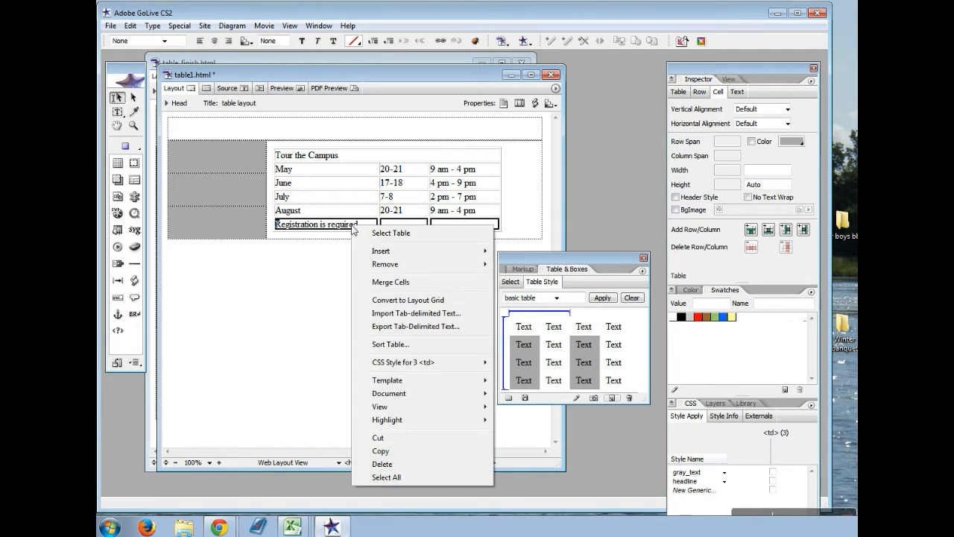
{"action": "left_click", "coordinate": [395, 281]}
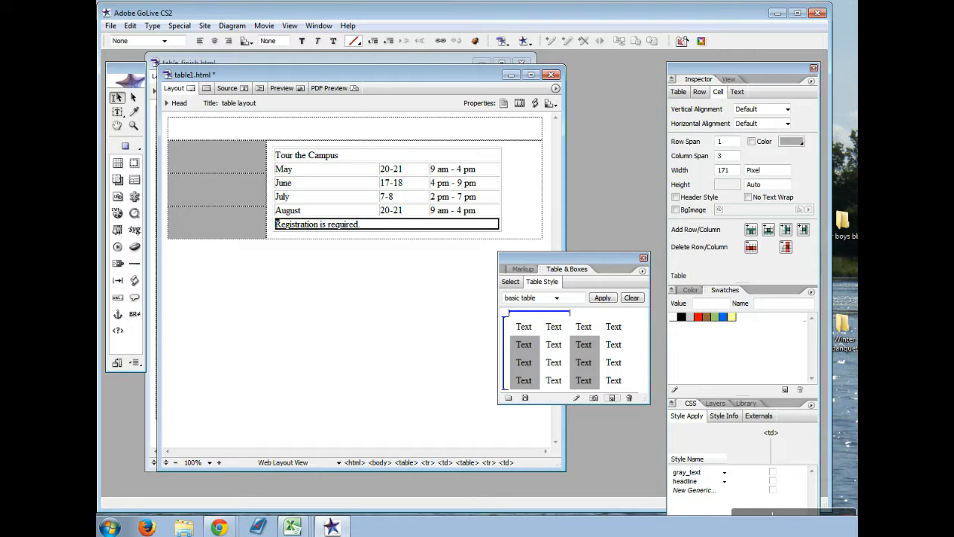
{"action": "left_click", "coordinate": [110, 25]}
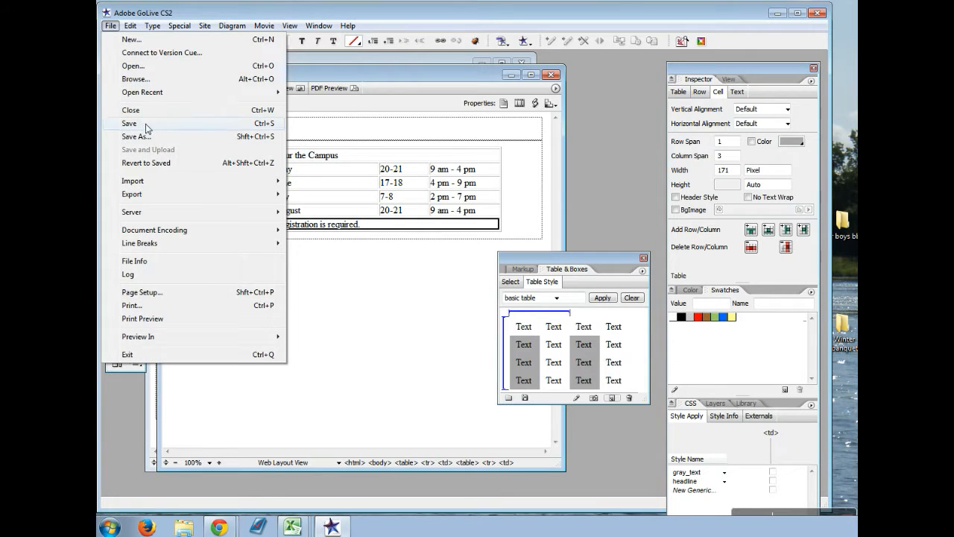
{"action": "left_click", "coordinate": [152, 123]}
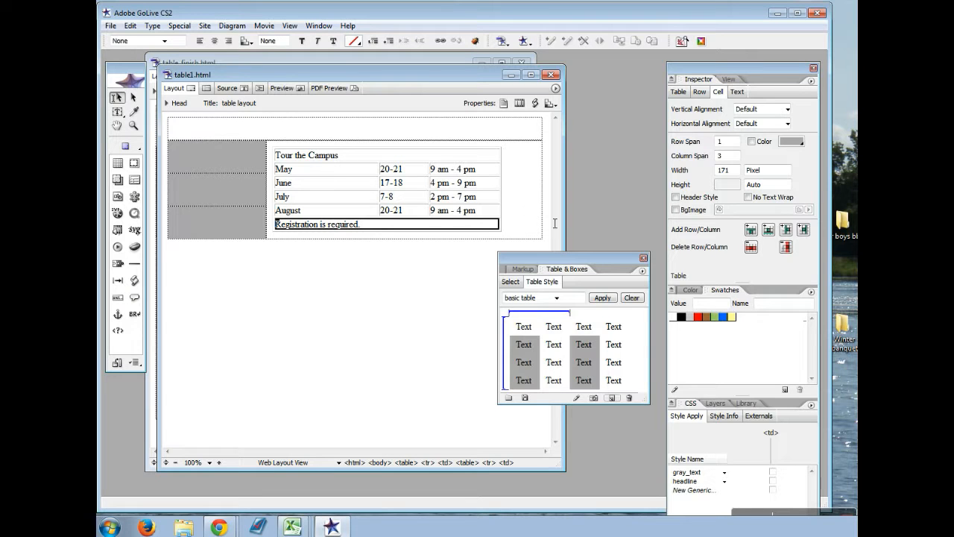
- Apply the Blue table style to the whole nested tour table
{"action": "left_click", "coordinate": [557, 299]}
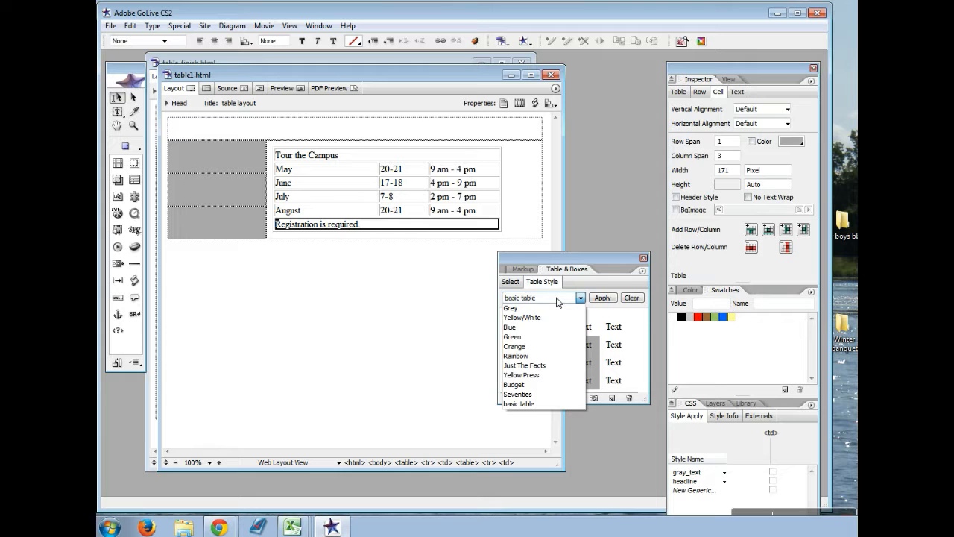
{"action": "left_click", "coordinate": [540, 327]}
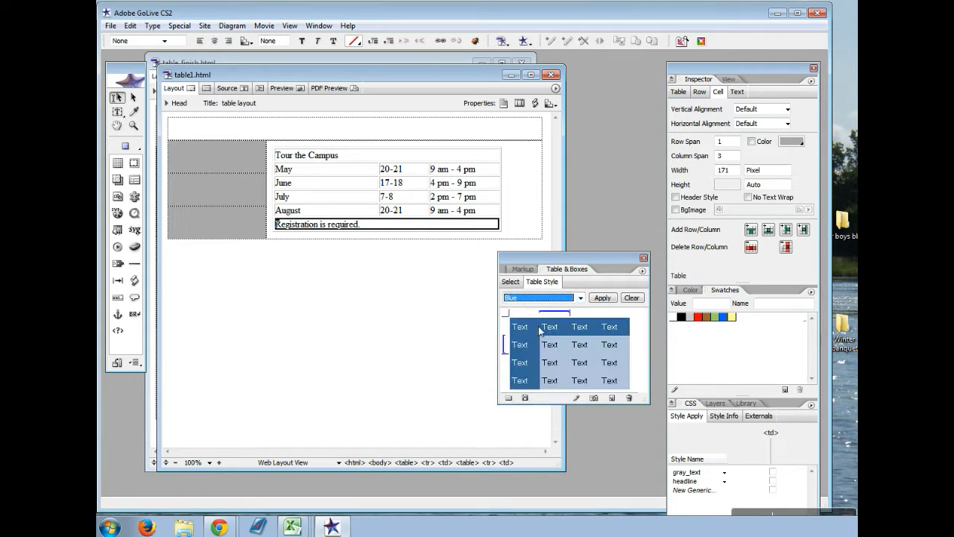
{"action": "left_click", "coordinate": [602, 297]}
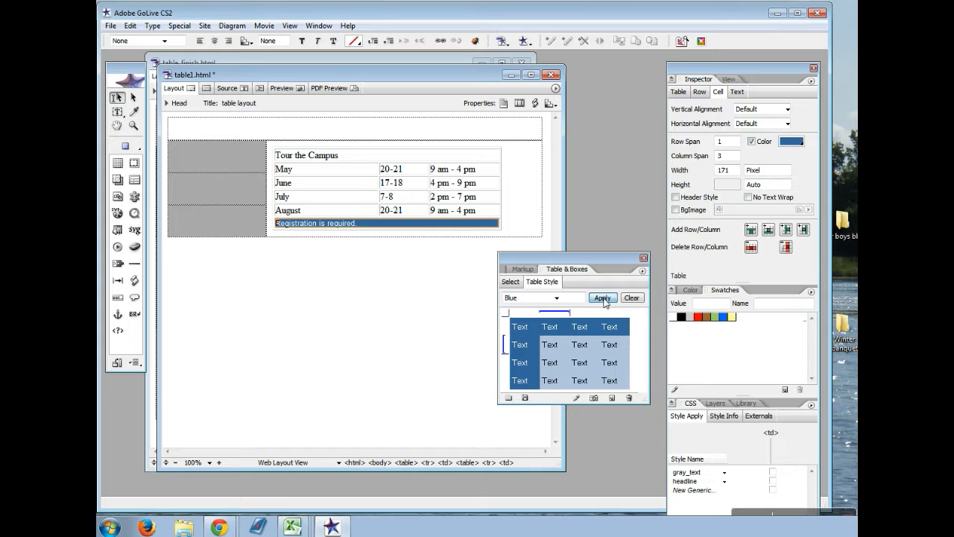
{"action": "left_click", "coordinate": [362, 161]}
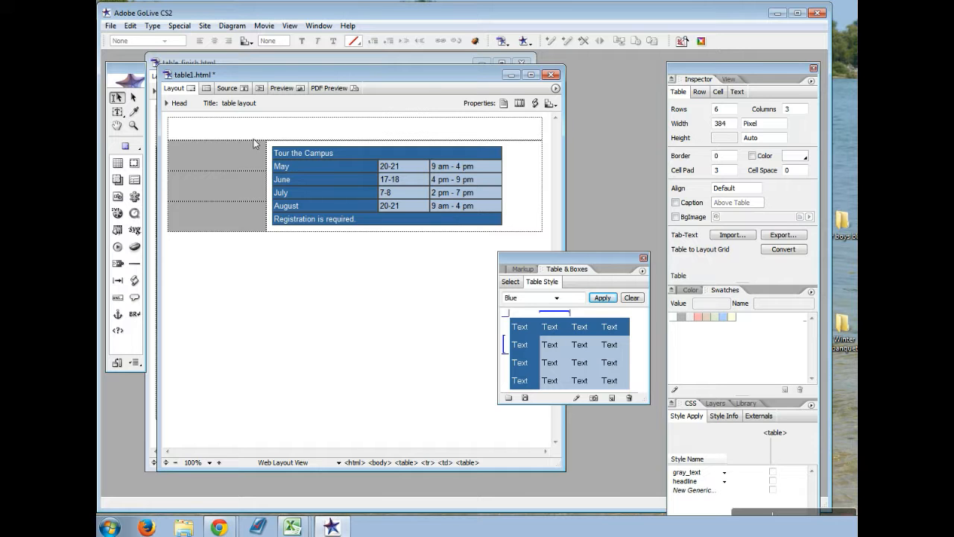
- Close table_finish.html and reposition the table1.html window in the workspace
{"action": "left_click_drag", "start_coordinate": [274, 78], "coordinate": [351, 88]}
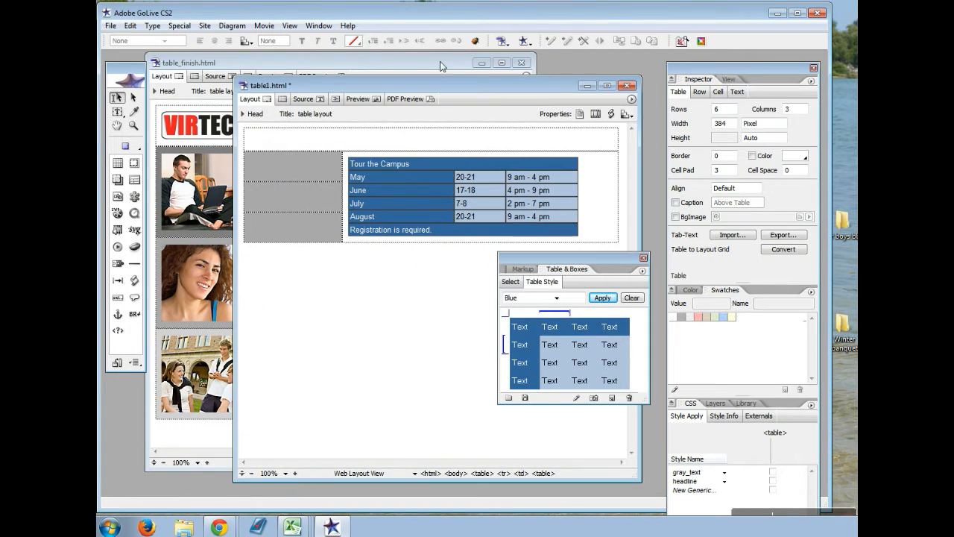
{"action": "left_click", "coordinate": [522, 64]}
{"action": "left_click_drag", "start_coordinate": [457, 85], "coordinate": [433, 85]}
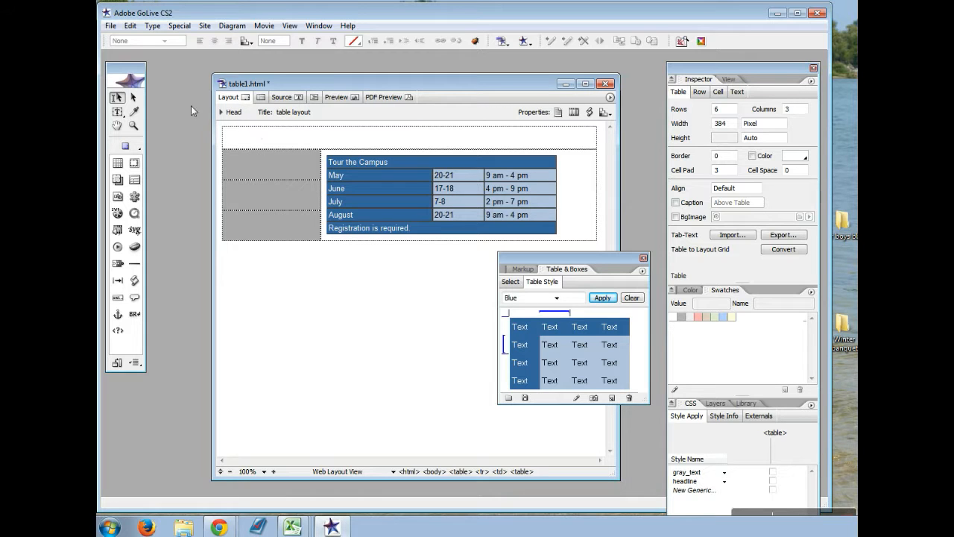
- Insert an image placeholder in the empty top cell of the outer table
{"action": "left_click", "coordinate": [254, 142]}
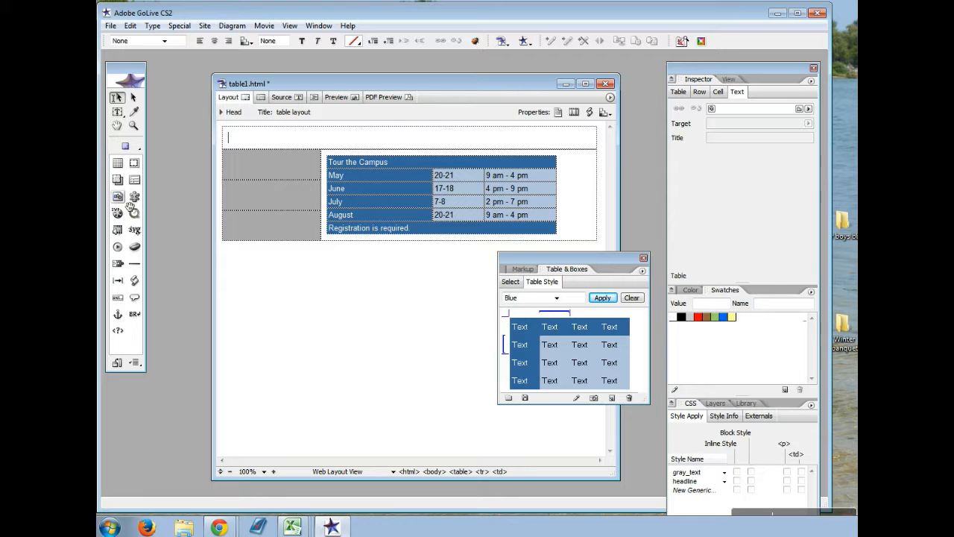
{"action": "double_click", "coordinate": [132, 211]}
{"action": "mouse_move", "coordinate": [128, 208]}
{"action": "left_mouse_down"}
{"action": "mouse_move", "coordinate": [239, 170]}
{"action": "mouse_move", "coordinate": [286, 140]}
{"action": "mouse_move", "coordinate": [127, 215]}
{"action": "mouse_move", "coordinate": [124, 208]}
{"action": "left_mouse_up"}
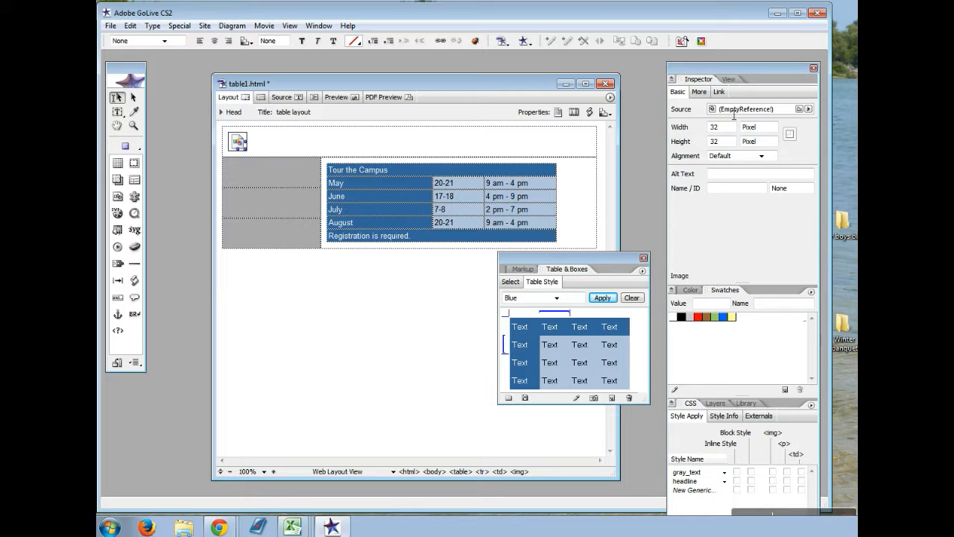
- Set the placeholder's image source to virtechu_logo.gif from the 0BTX4C/Lesson03/lesson03_images folder
{"action": "left_click", "coordinate": [799, 110]}
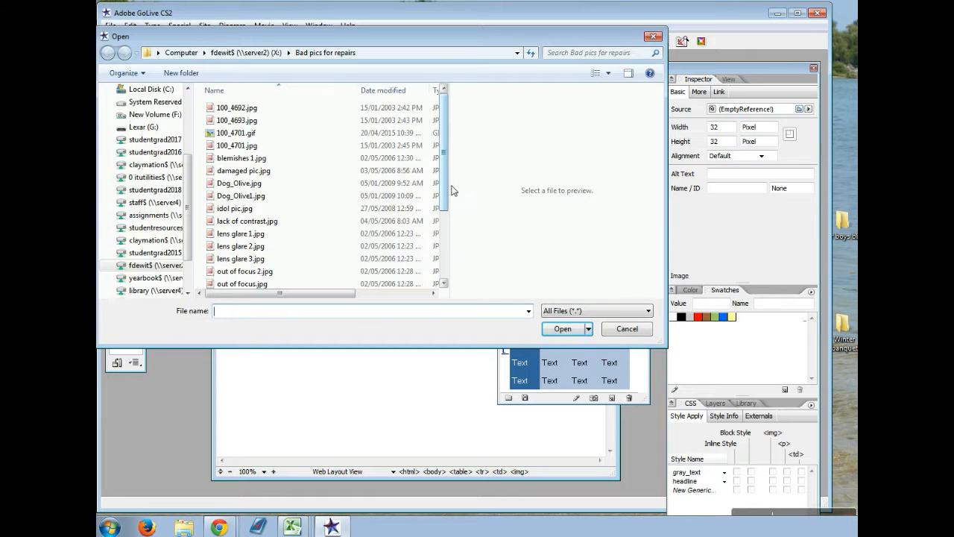
{"action": "left_click_drag", "start_coordinate": [449, 187], "coordinate": [442, 257]}
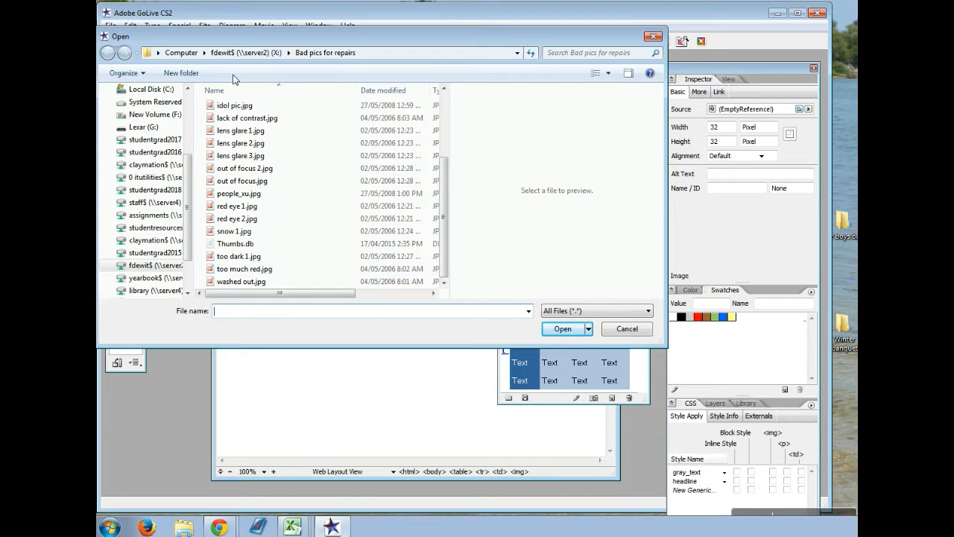
{"action": "left_click", "coordinate": [239, 52]}
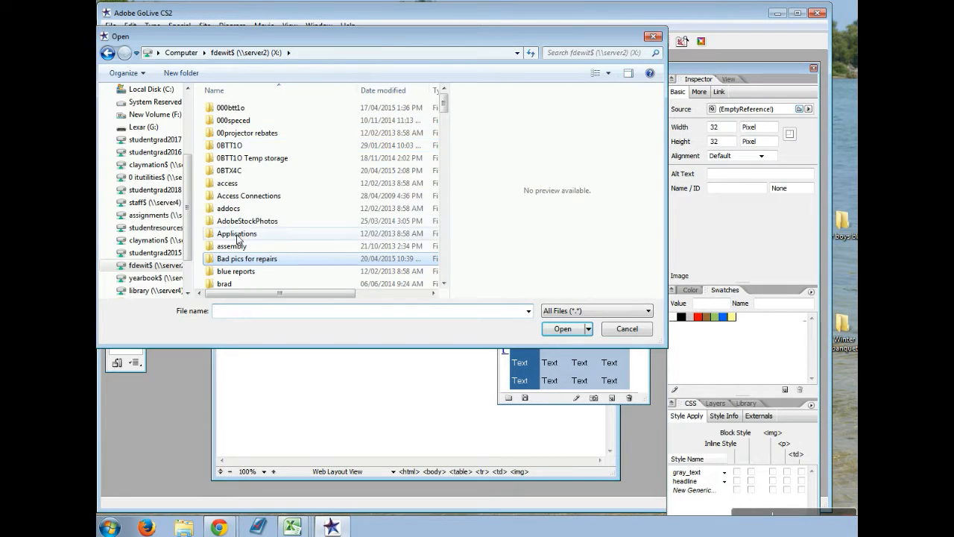
{"action": "double_click", "coordinate": [225, 170]}
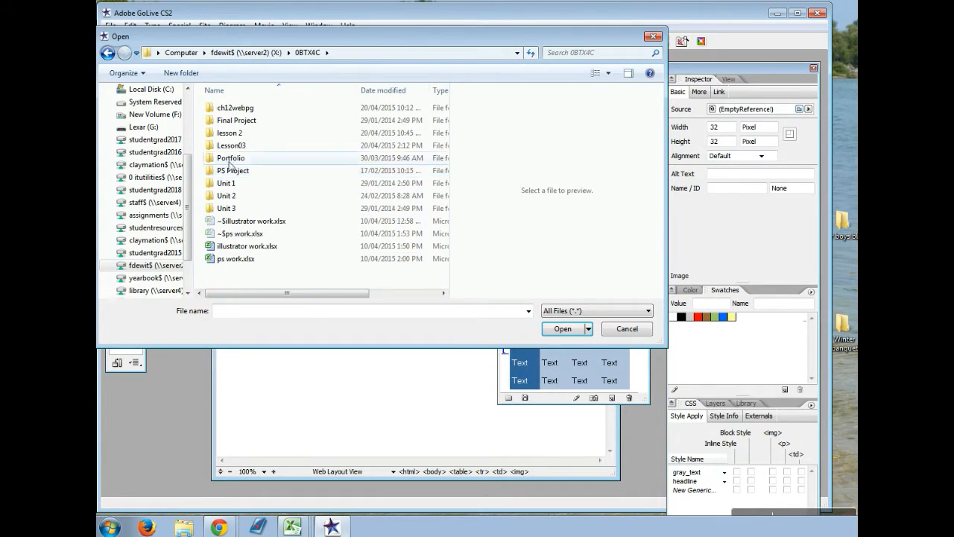
{"action": "double_click", "coordinate": [233, 146]}
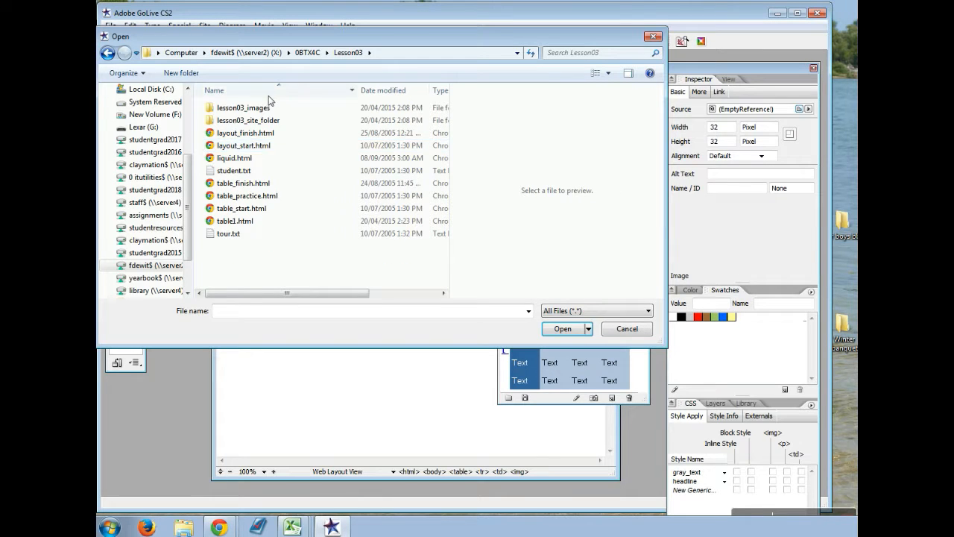
{"action": "double_click", "coordinate": [256, 108]}
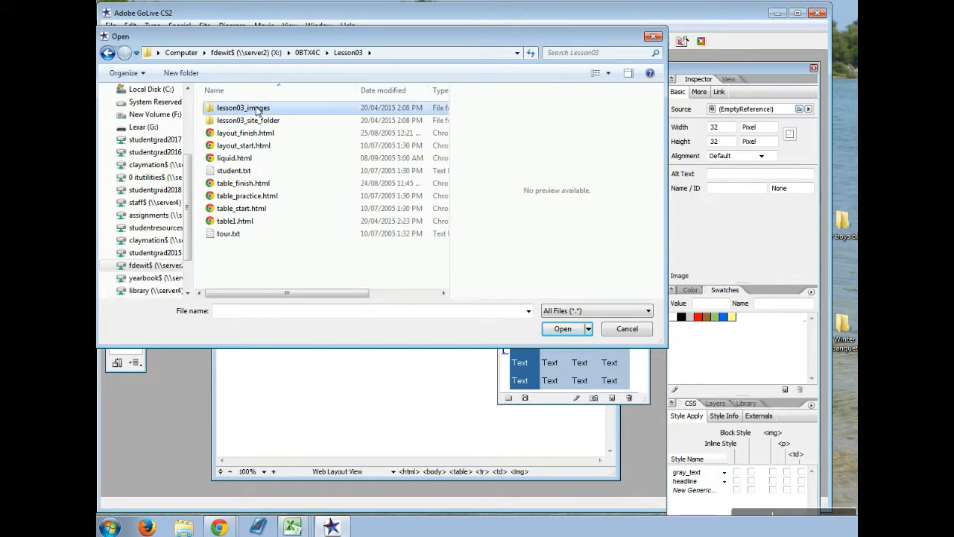
{"action": "left_click", "coordinate": [258, 209]}
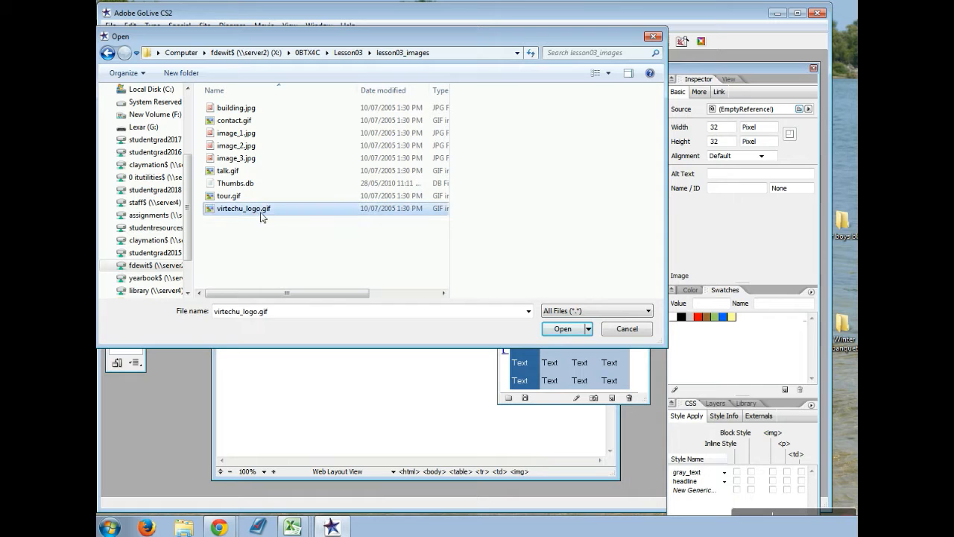
{"action": "left_click", "coordinate": [564, 329]}
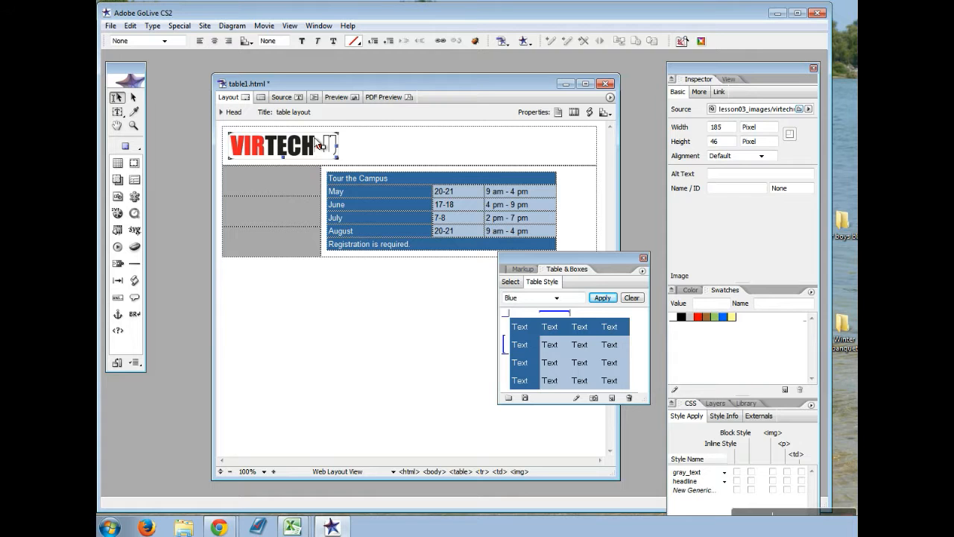
- Enter the tagline "The place to learn technical skills" after the logo in the top cell
{"action": "left_click", "coordinate": [452, 144]}
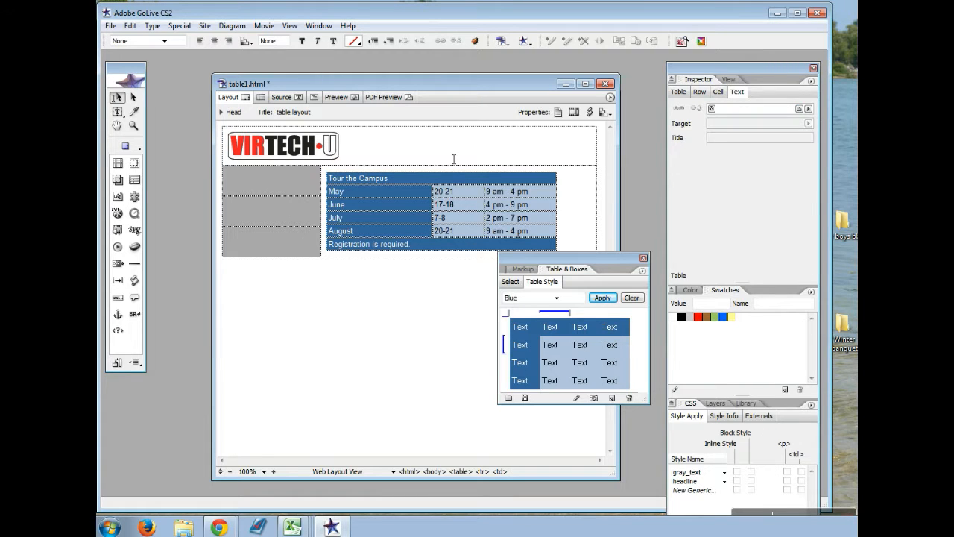
{"action": "type", "text": "The p"}
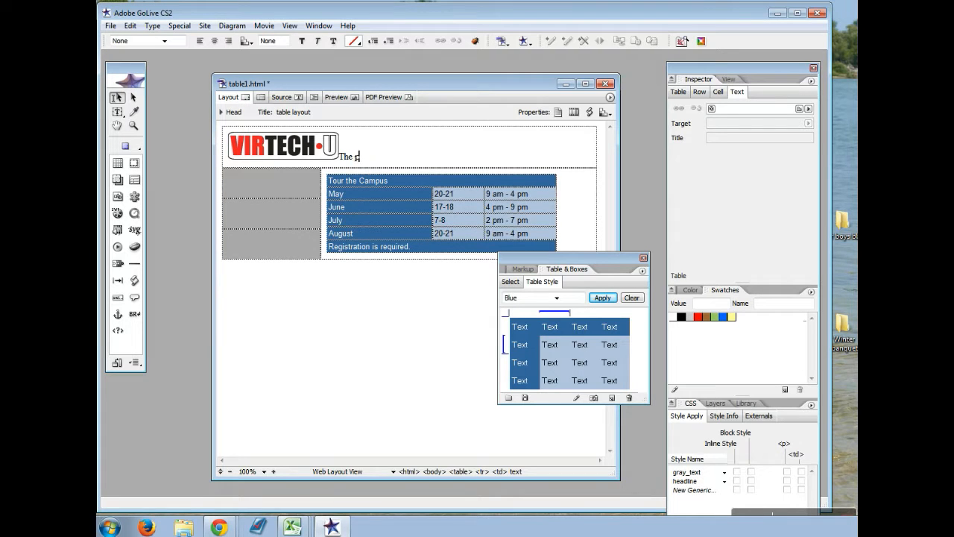
{"action": "type", "text": "lace to learn technical skills"}
{"action": "left_click", "coordinate": [440, 131]}
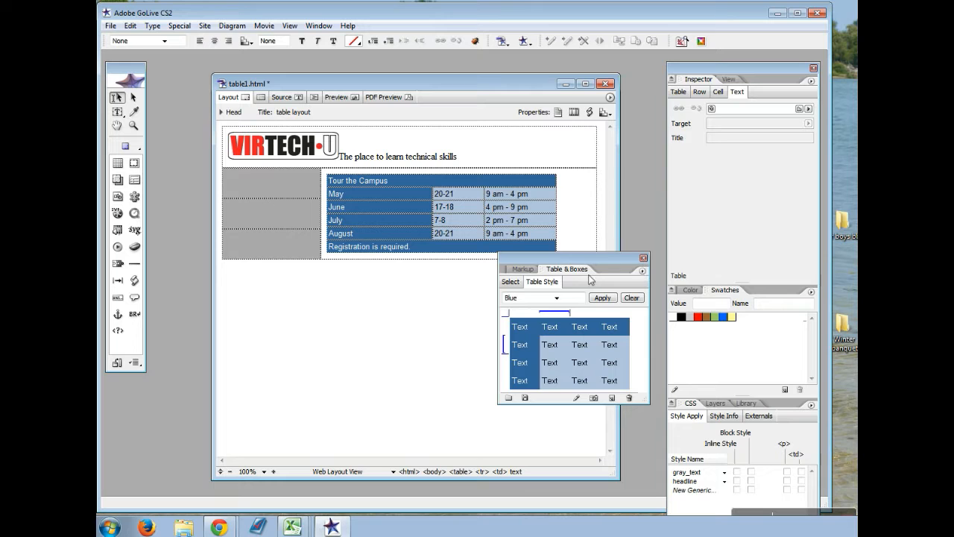
- Close the Table & Boxes palette and apply the headline CSS style to the td element holding the tagline
{"action": "left_click", "coordinate": [643, 258]}
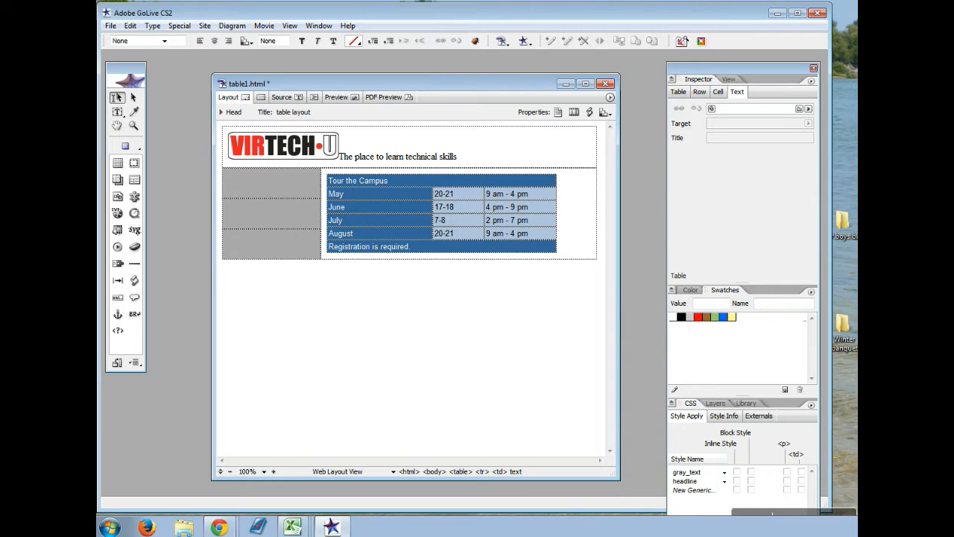
{"action": "left_click", "coordinate": [316, 26]}
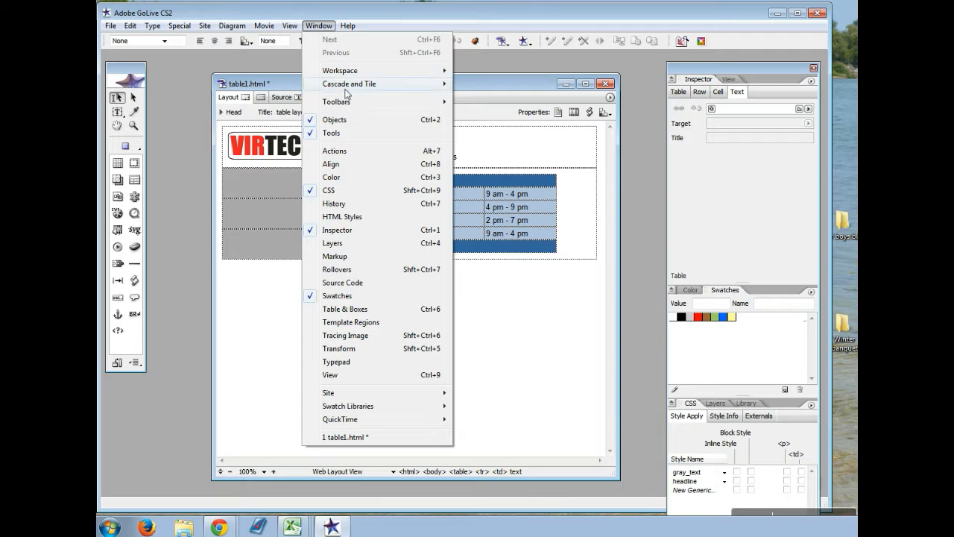
{"action": "mouse_move", "coordinate": [354, 88]}
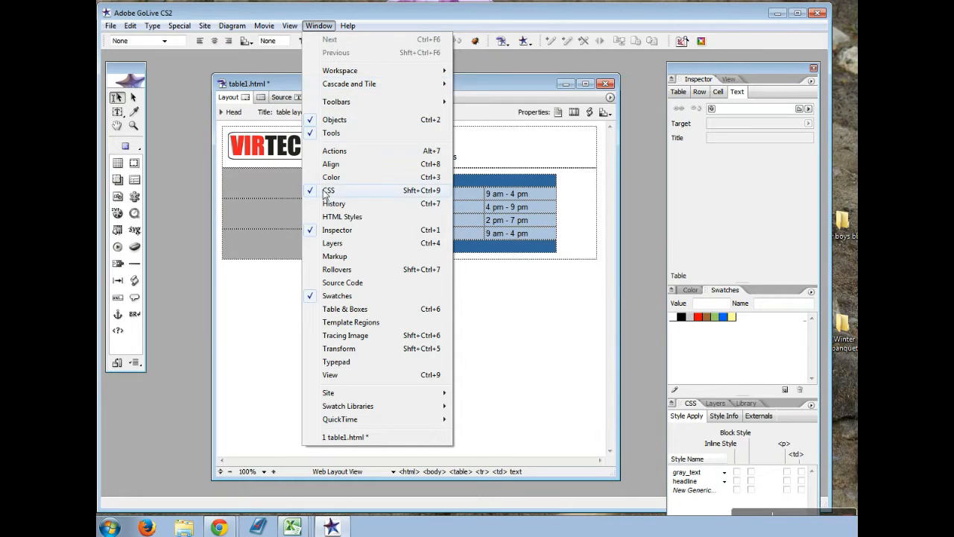
{"action": "left_click", "coordinate": [689, 406]}
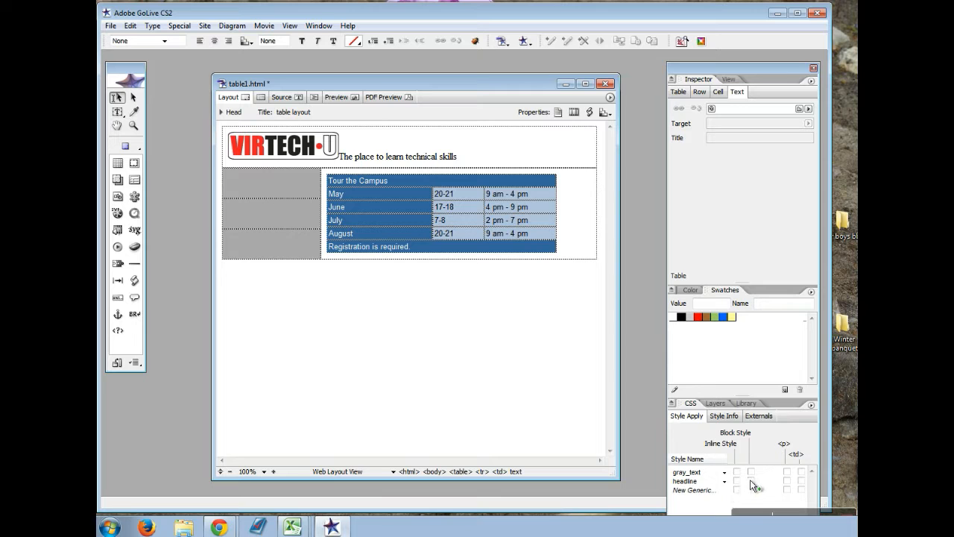
{"action": "left_click", "coordinate": [802, 481]}
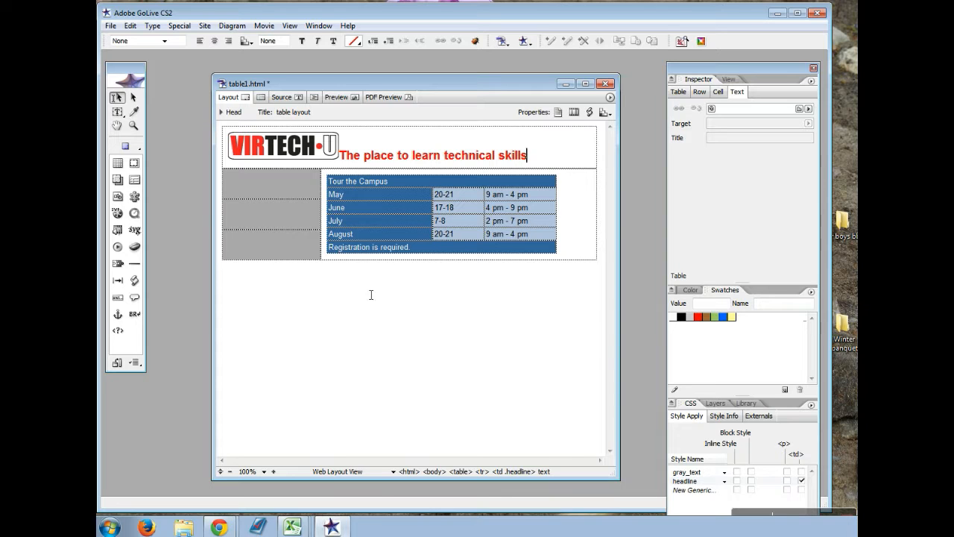
- Reposition the table1.html window and insert an image placeholder in the uppermost gray cell of the outer table
{"action": "left_click_drag", "start_coordinate": [414, 84], "coordinate": [462, 81]}
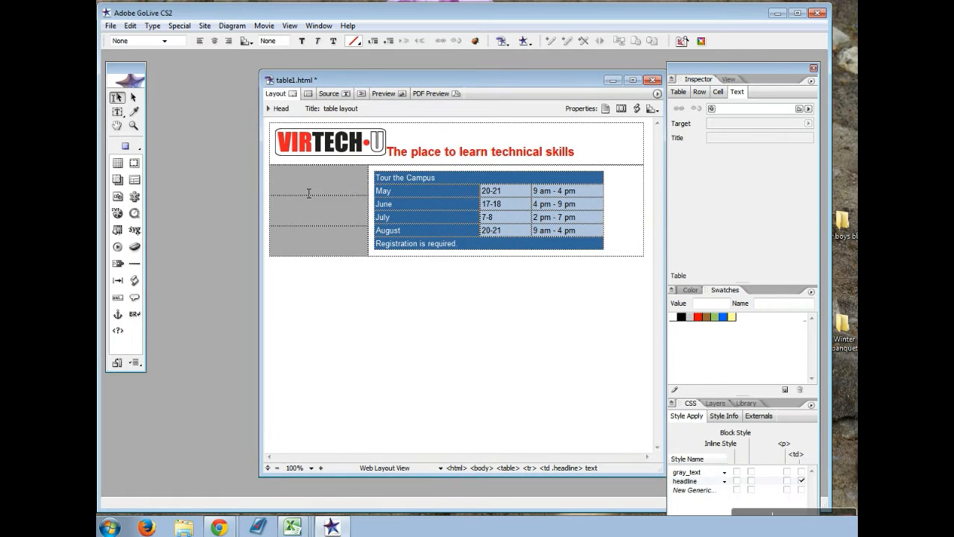
{"action": "left_click_drag", "start_coordinate": [267, 213], "coordinate": [301, 229]}
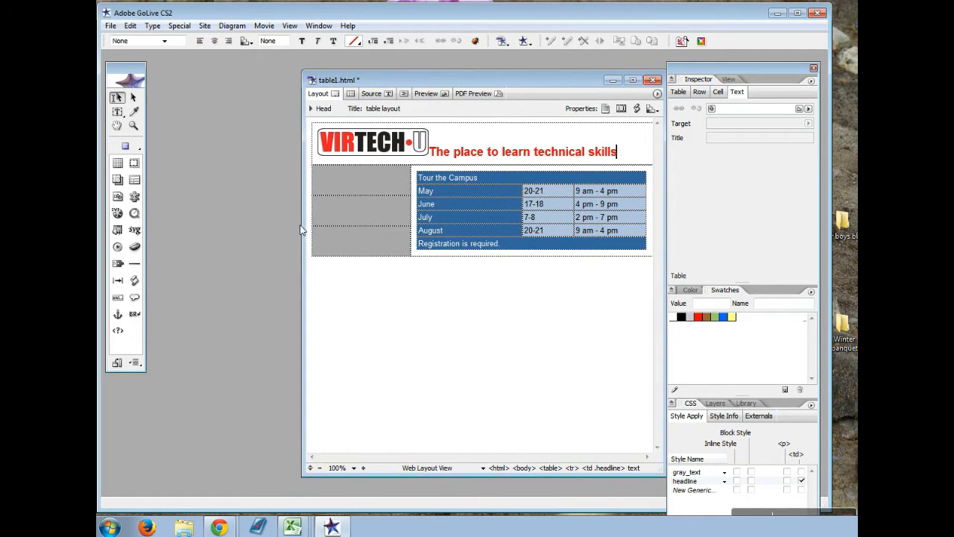
{"action": "left_click", "coordinate": [320, 179]}
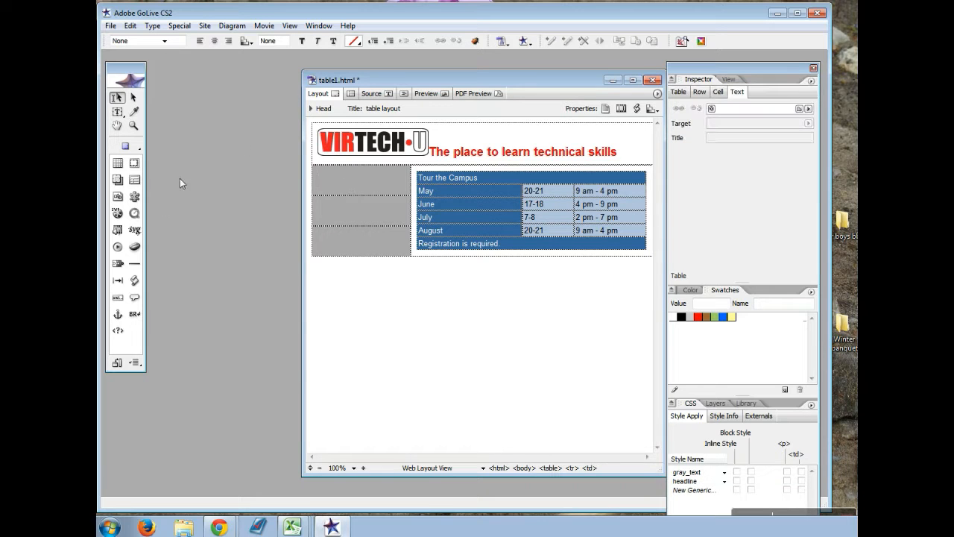
{"action": "left_click_drag", "start_coordinate": [115, 197], "coordinate": [326, 185]}
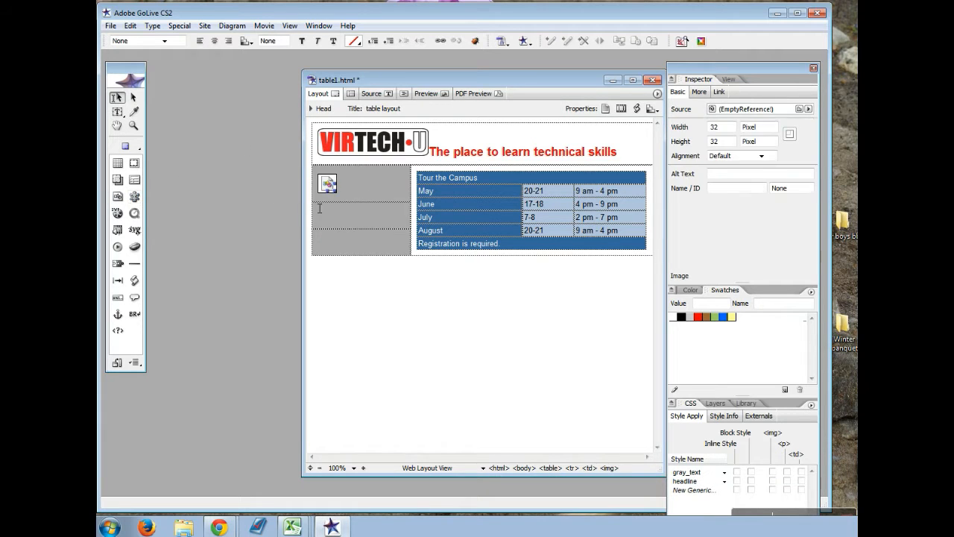
- Set the placeholder's image source to image_1.jpg from the 0BTX4C/Lesson03/lesson03_images folder
{"action": "left_click", "coordinate": [799, 109]}
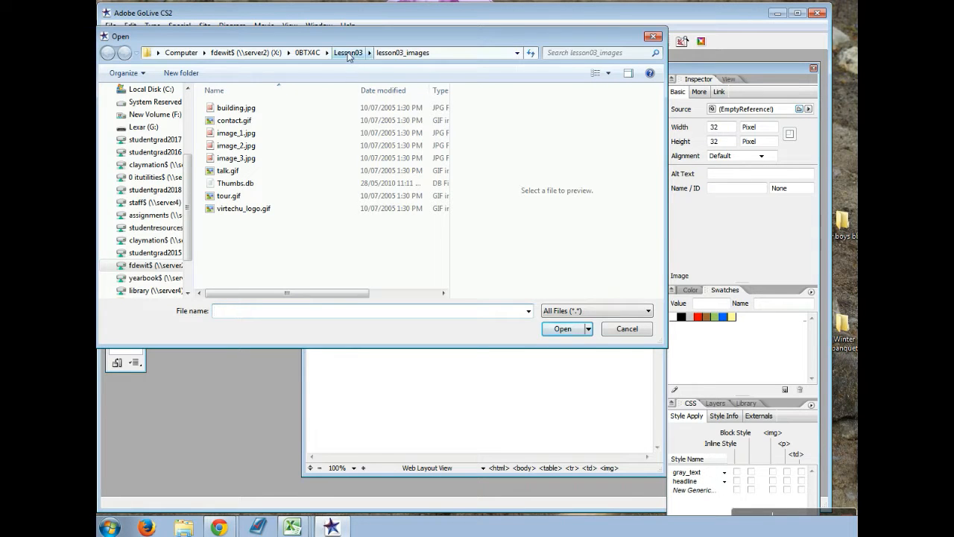
{"action": "left_click", "coordinate": [348, 52]}
{"action": "left_click", "coordinate": [308, 53]}
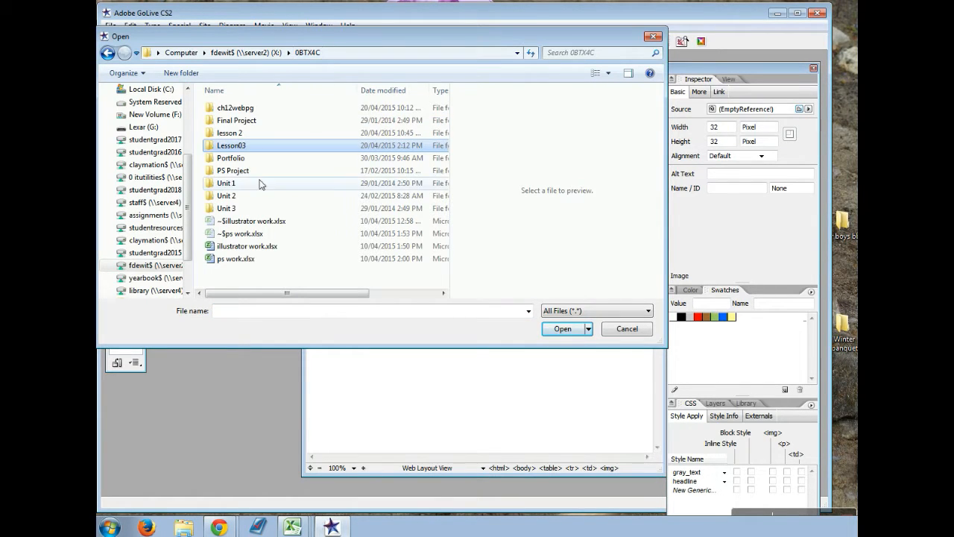
{"action": "double_click", "coordinate": [231, 145]}
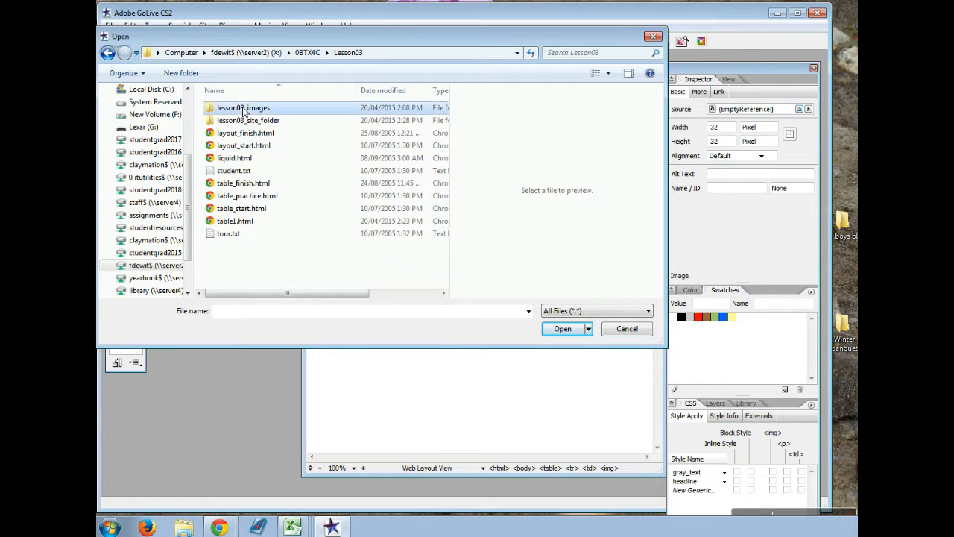
{"action": "double_click", "coordinate": [243, 108]}
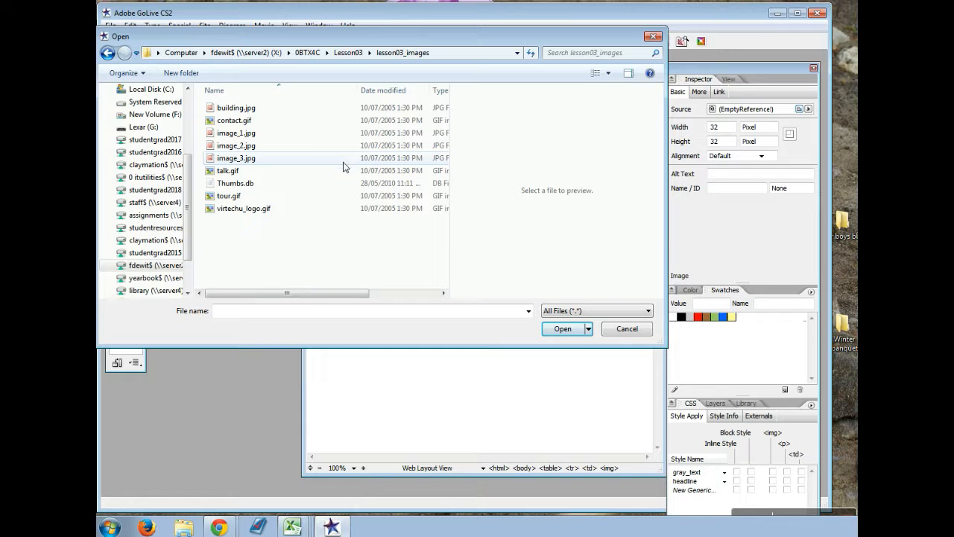
{"action": "left_click", "coordinate": [260, 134]}
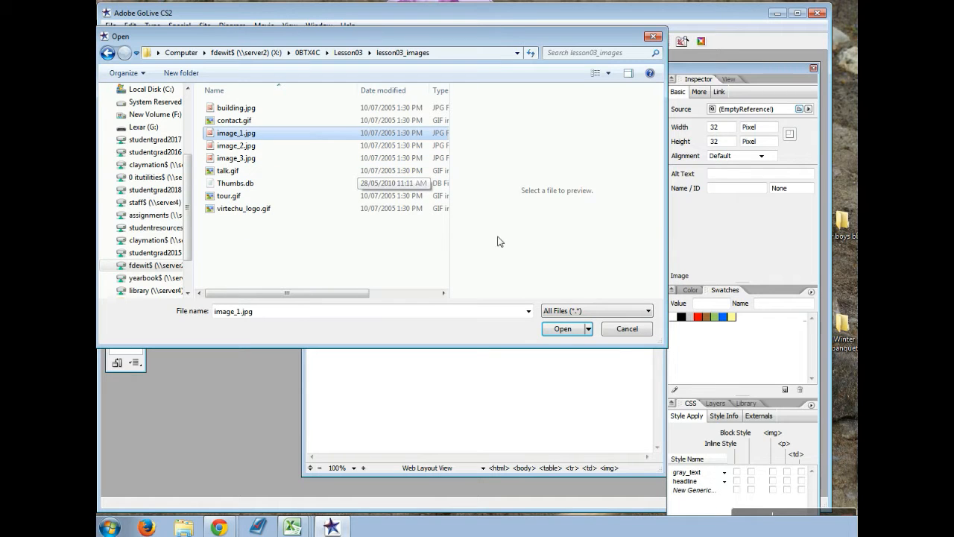
{"action": "left_click", "coordinate": [567, 329]}
- Insert image placeholders in the two remaining gray cells and set the middle one's source to image_2.jpg from lesson03_images
{"action": "left_click", "coordinate": [358, 262]}
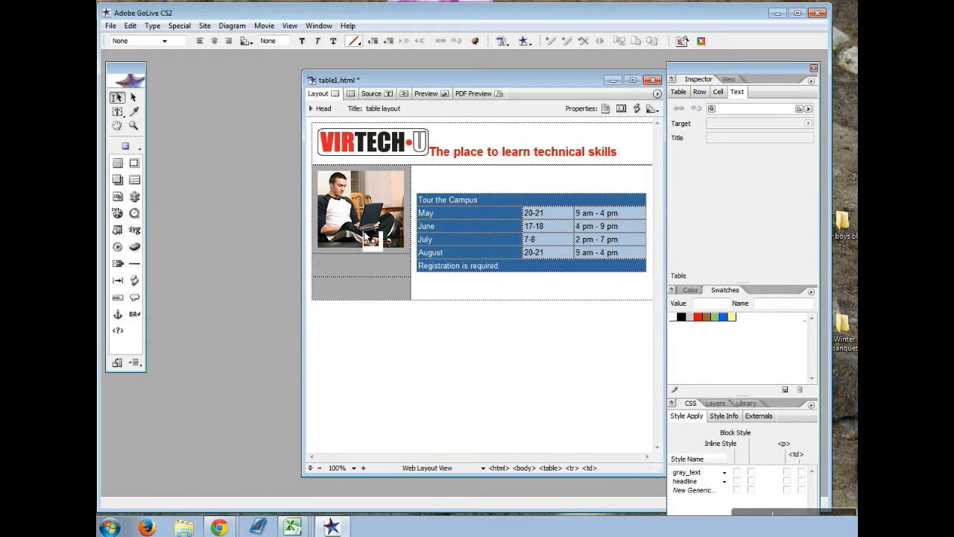
{"action": "left_click_drag", "start_coordinate": [118, 196], "coordinate": [334, 298]}
{"action": "left_click", "coordinate": [327, 269]}
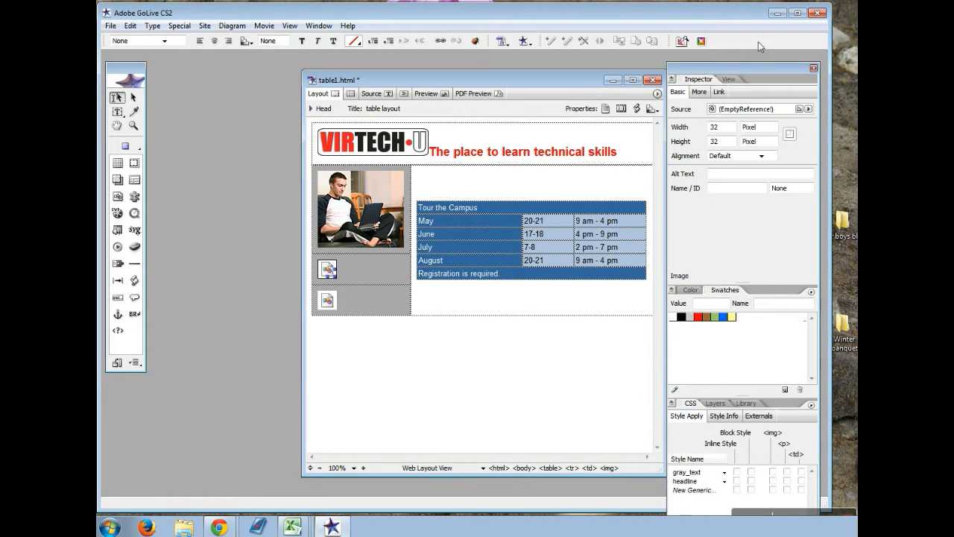
{"action": "left_click", "coordinate": [798, 109]}
{"action": "left_click", "coordinate": [244, 146]}
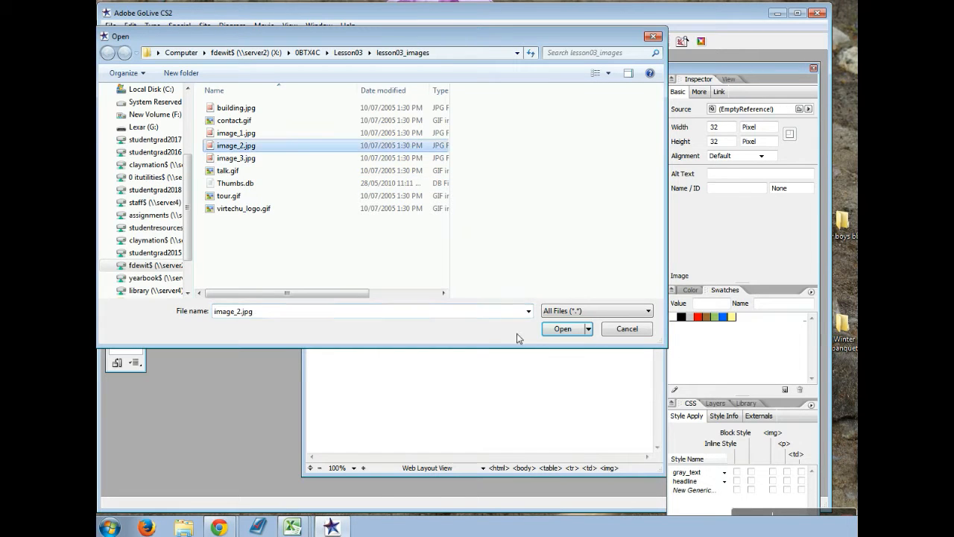
{"action": "left_click", "coordinate": [561, 328]}
- Set the lowest gray cell's placeholder source to image_3.jpg from the lesson03_images folder
{"action": "left_click", "coordinate": [327, 358]}
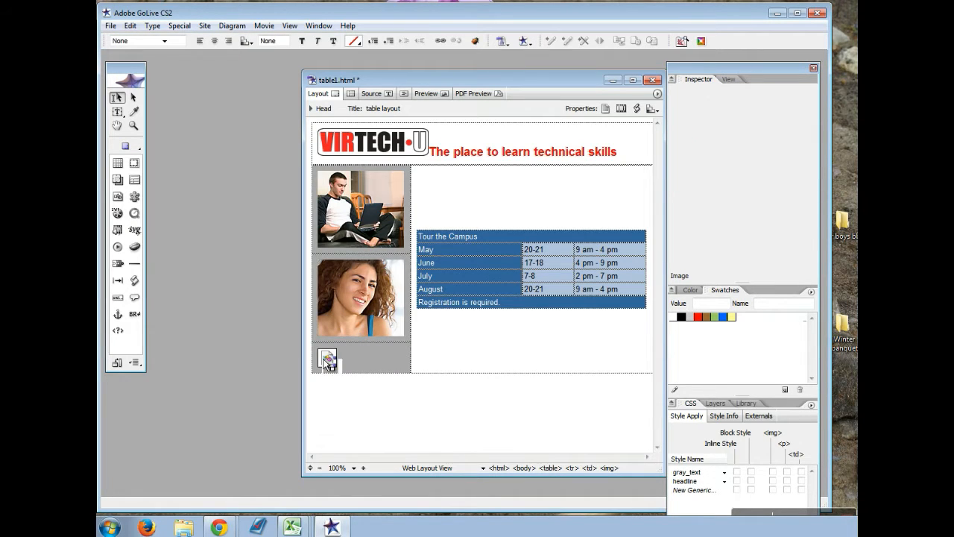
{"action": "left_click", "coordinate": [799, 109]}
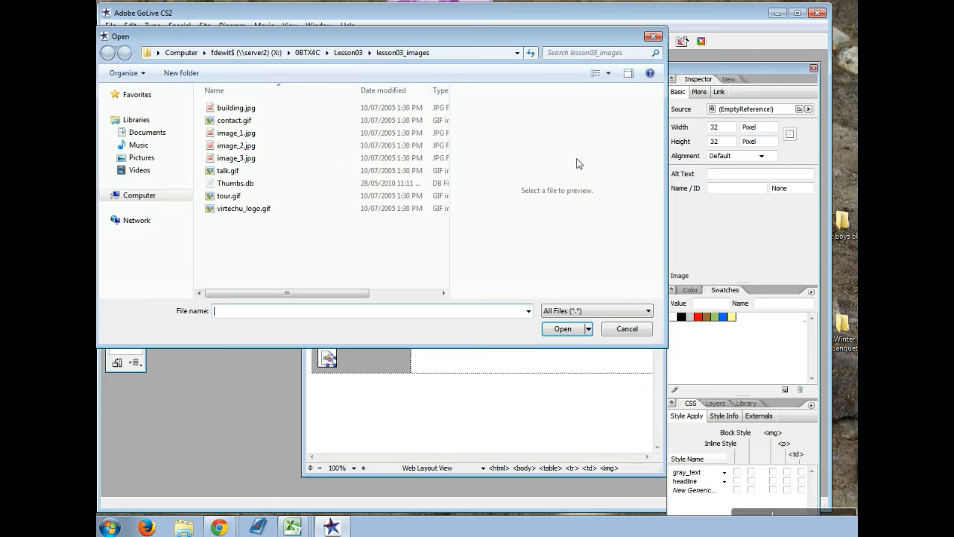
{"action": "left_click", "coordinate": [227, 158]}
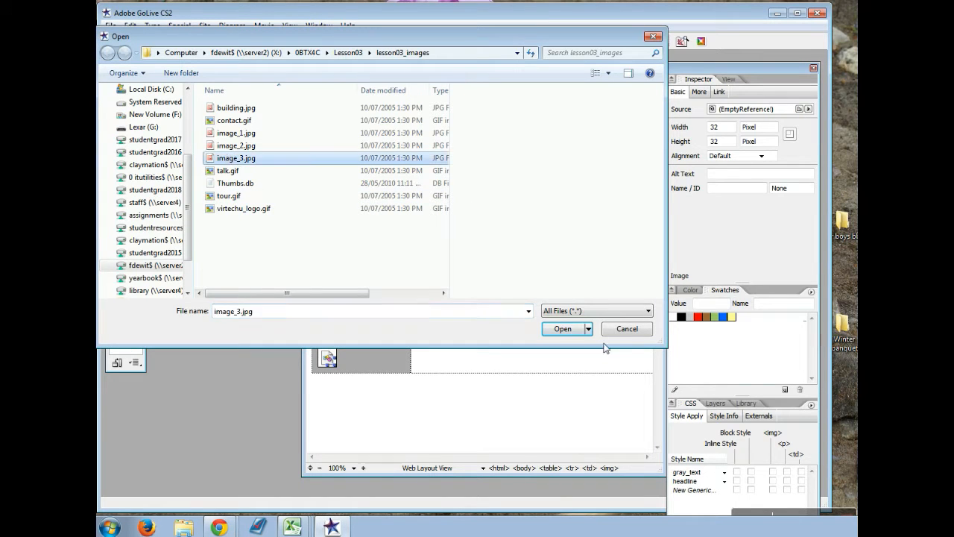
{"action": "left_click", "coordinate": [564, 330]}
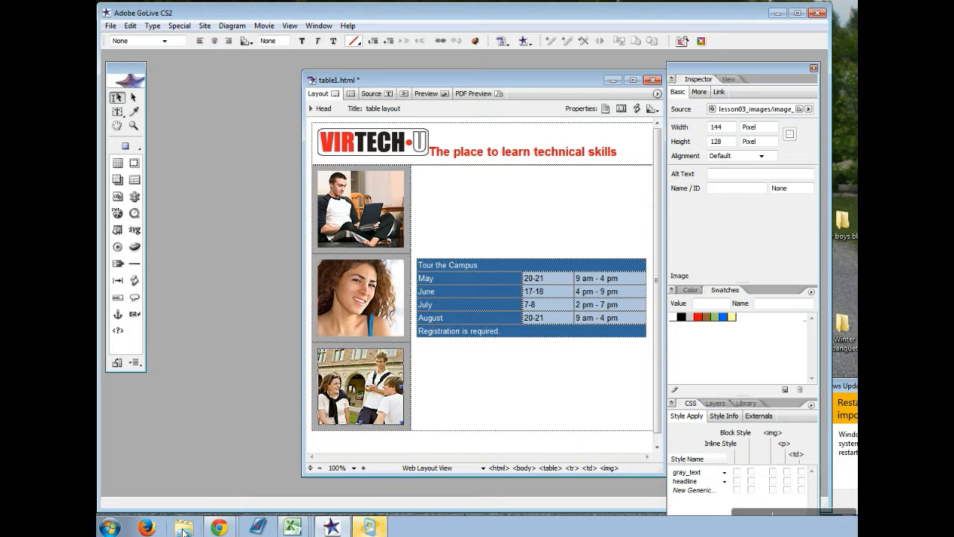
- Open the text document student.txt from the Lesson03 folder
{"action": "left_click", "coordinate": [110, 26]}
{"action": "left_click", "coordinate": [147, 70]}
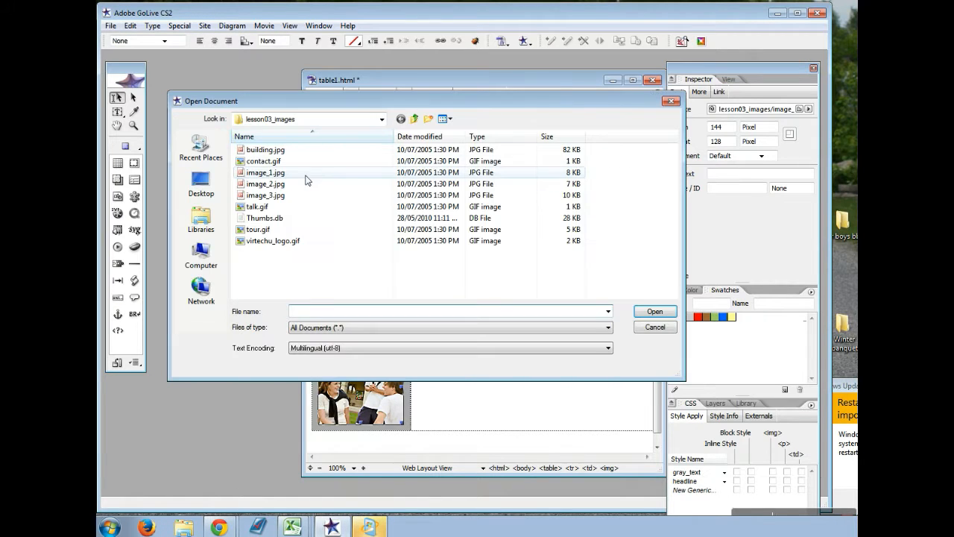
{"action": "left_click", "coordinate": [415, 120]}
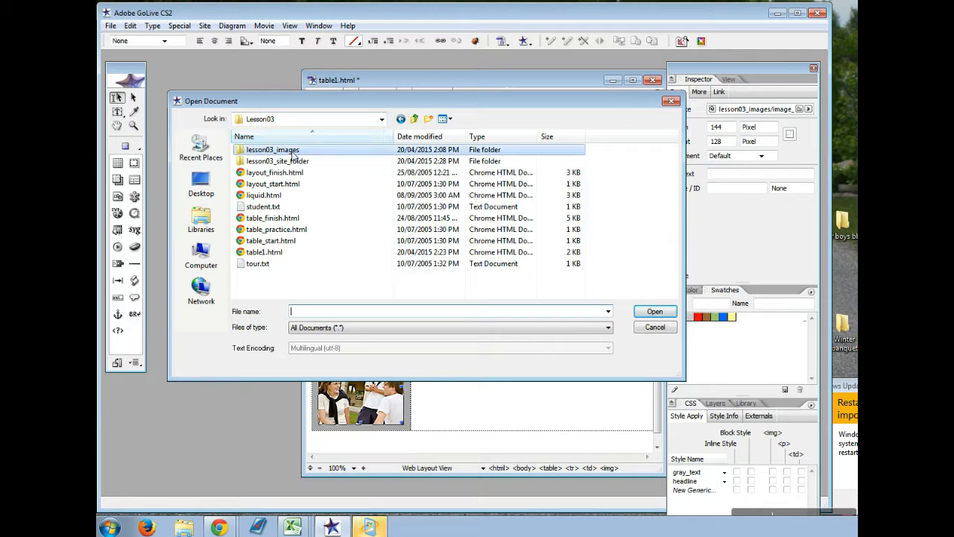
{"action": "left_click", "coordinate": [262, 206]}
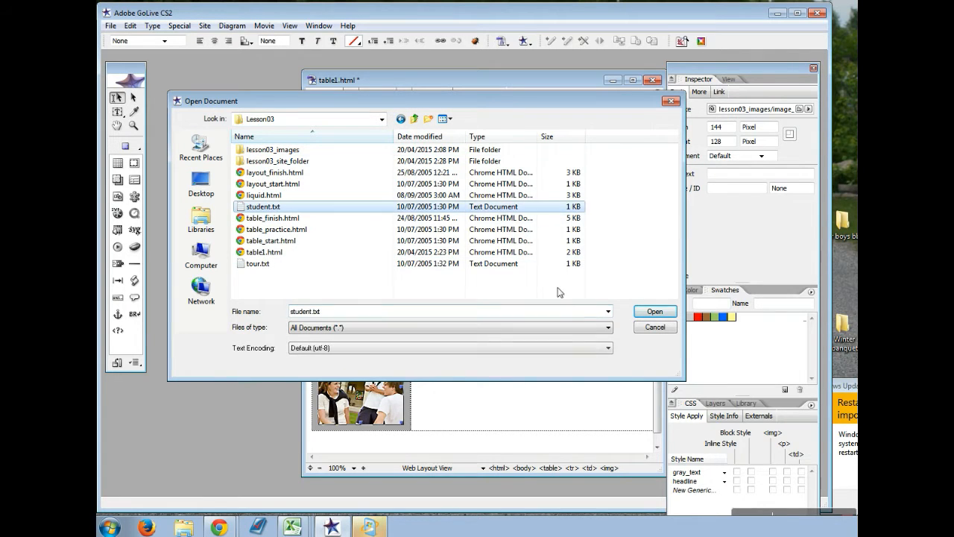
{"action": "left_click", "coordinate": [654, 313]}
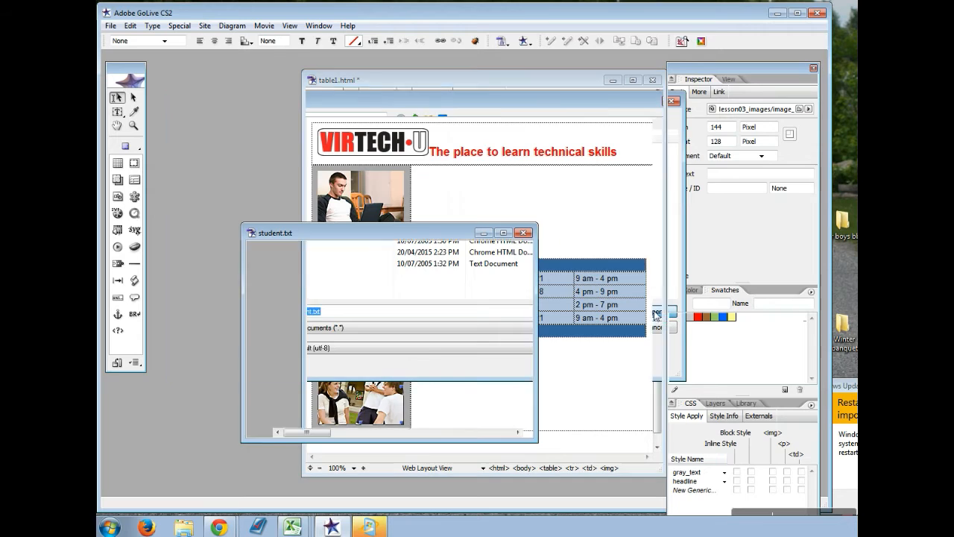
- Copy the VirtechU paragraph from student.txt, paste it below the campus tour table in table1.html, and close student.txt
{"action": "left_click_drag", "start_coordinate": [280, 353], "coordinate": [571, 362]}
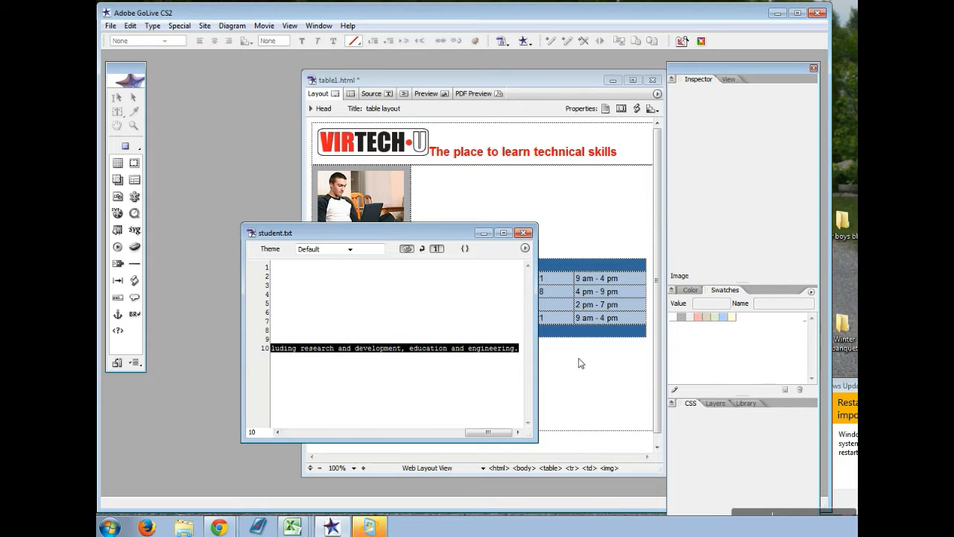
{"action": "left_click", "coordinate": [589, 363]}
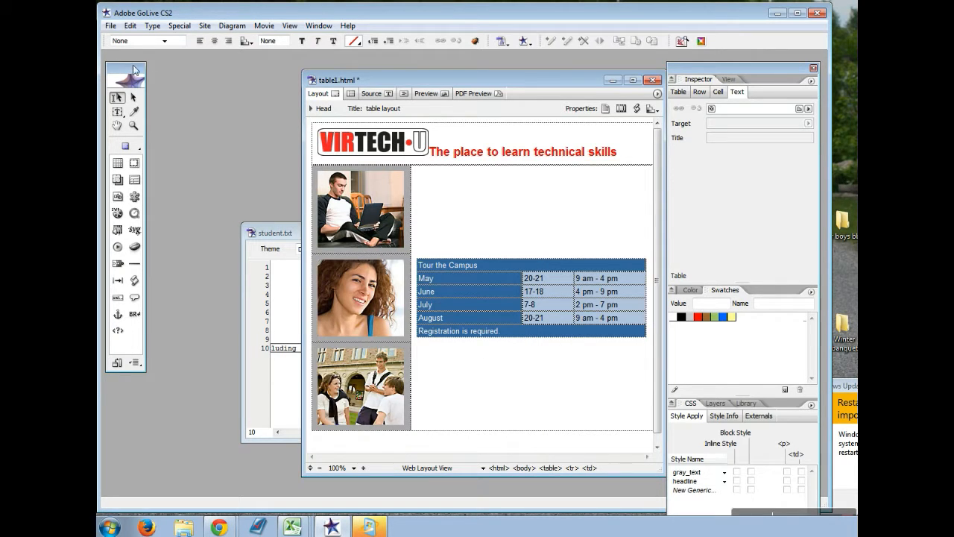
{"action": "key", "text": "ctrl+v"}
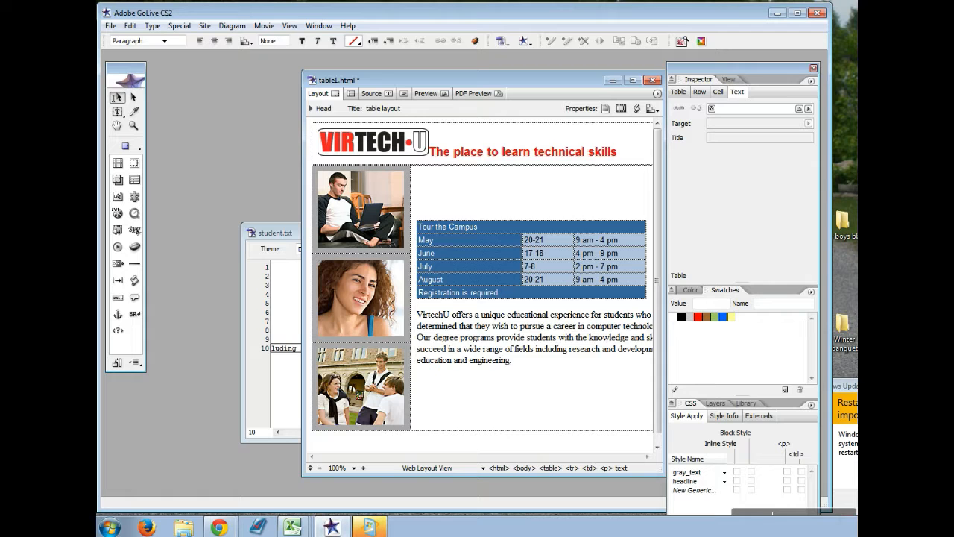
{"action": "left_click_drag", "start_coordinate": [292, 234], "coordinate": [239, 214]}
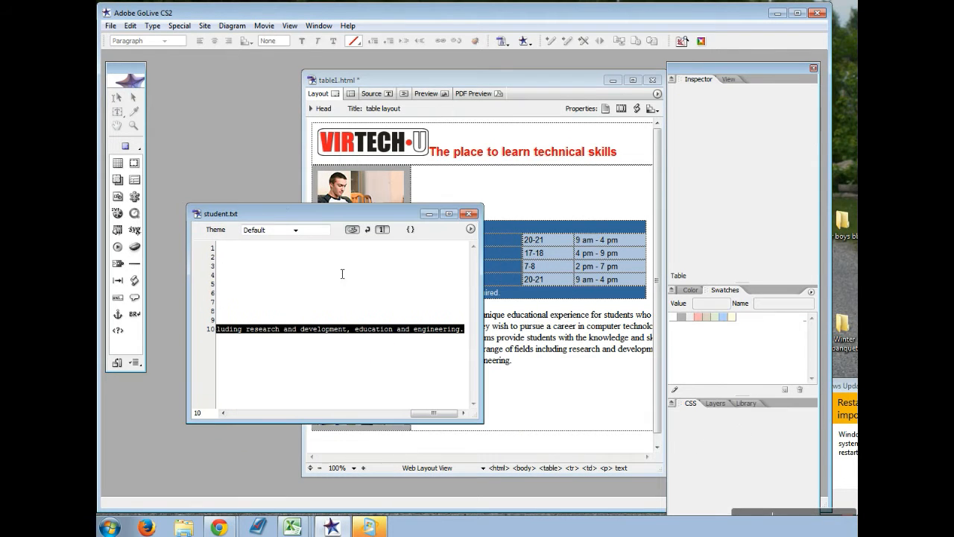
{"action": "left_click", "coordinate": [471, 214]}
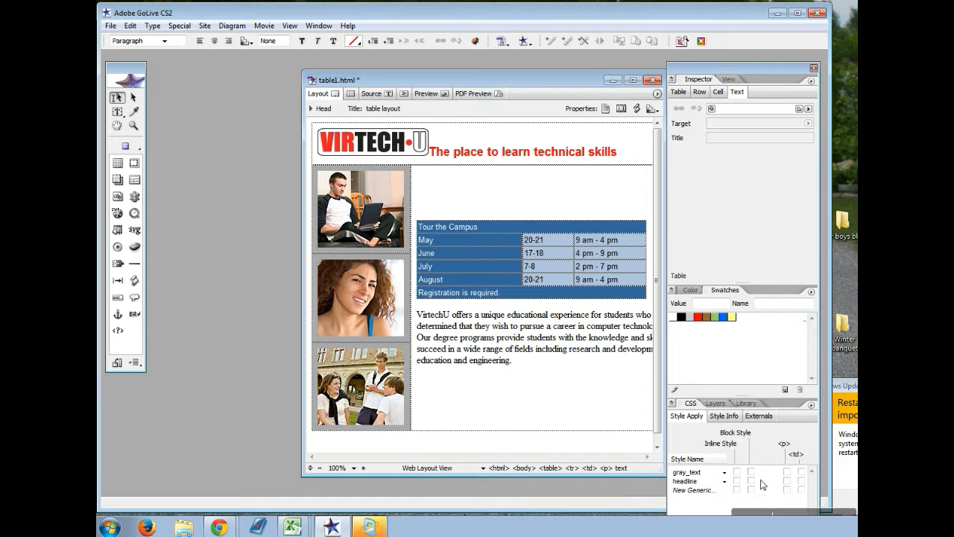
- Apply the gray_text CSS style to the td element holding the paragraph and set that cell's vertical alignment to Top
{"action": "mouse_move", "coordinate": [803, 481]}
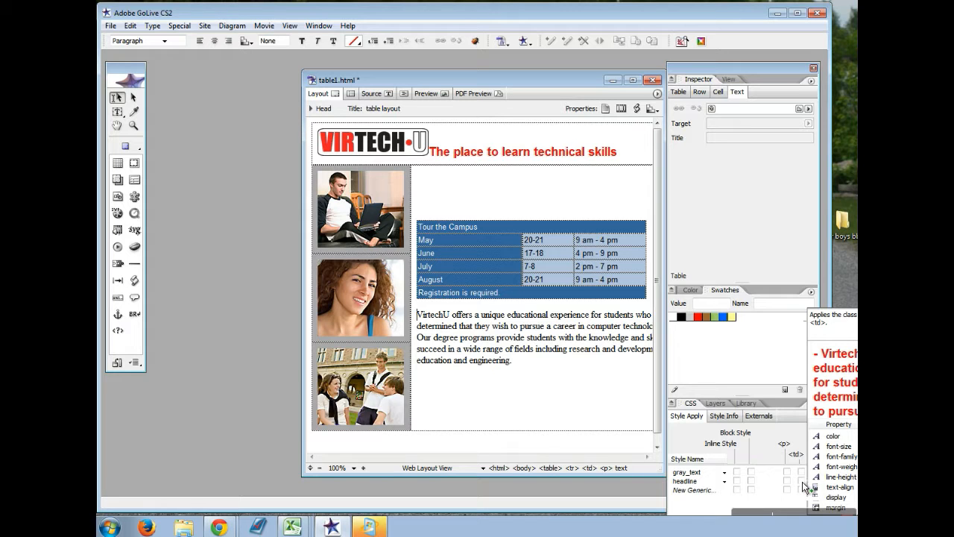
{"action": "left_click", "coordinate": [803, 473]}
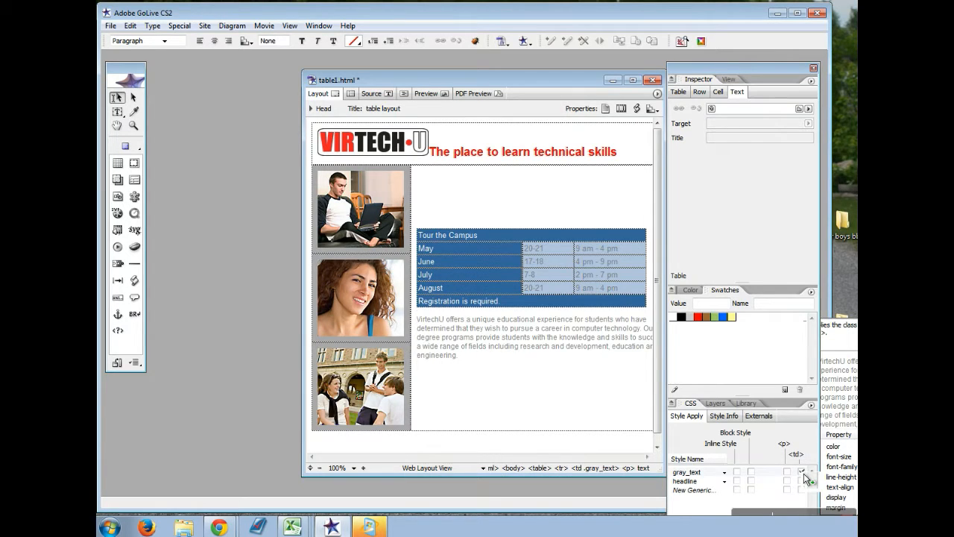
{"action": "left_click", "coordinate": [717, 91]}
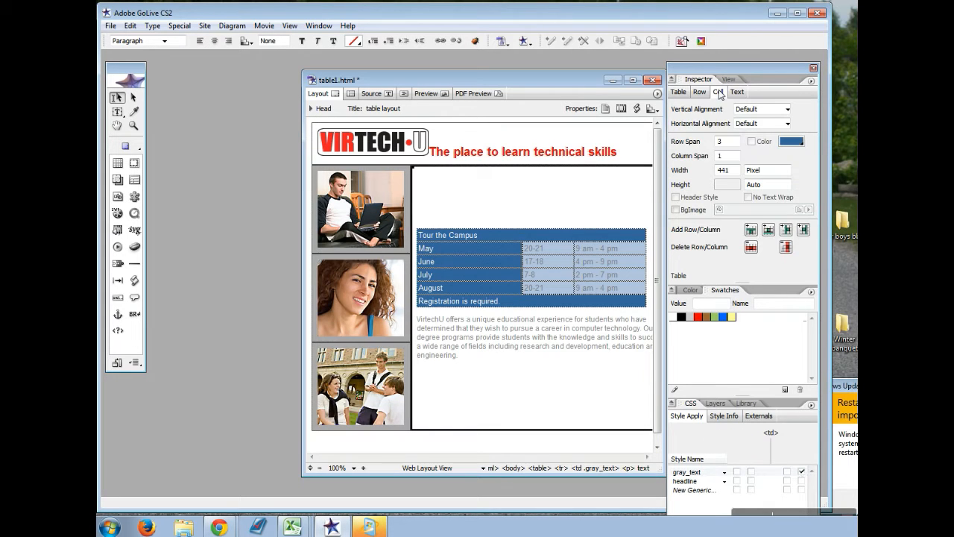
{"action": "left_click", "coordinate": [785, 110]}
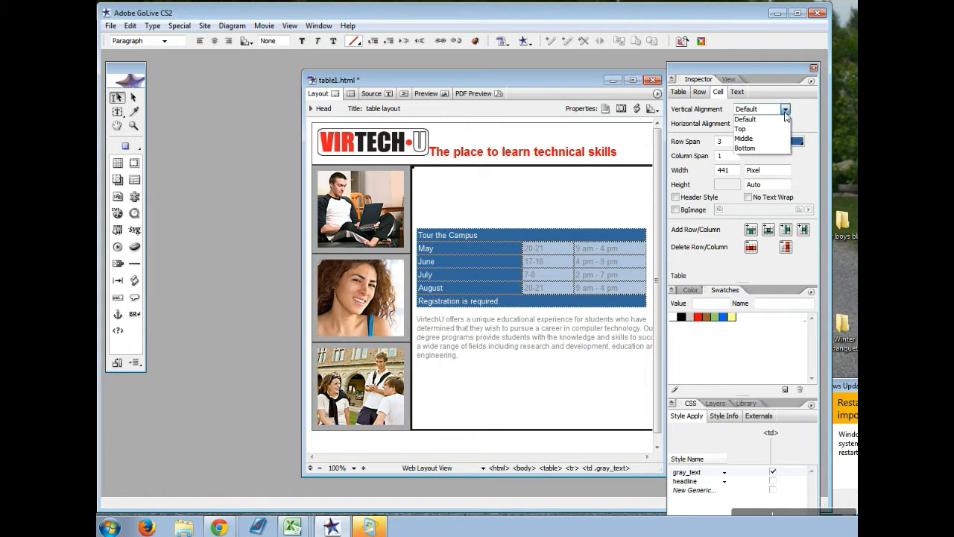
{"action": "left_click", "coordinate": [772, 129]}
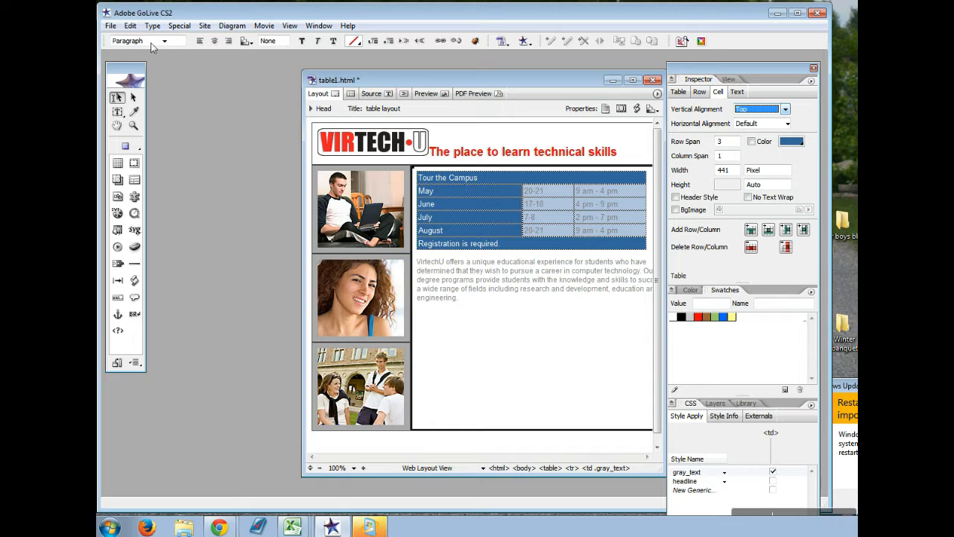
- Save the table1.html page and close its document window
{"action": "left_click", "coordinate": [111, 25]}
{"action": "left_click", "coordinate": [142, 122]}
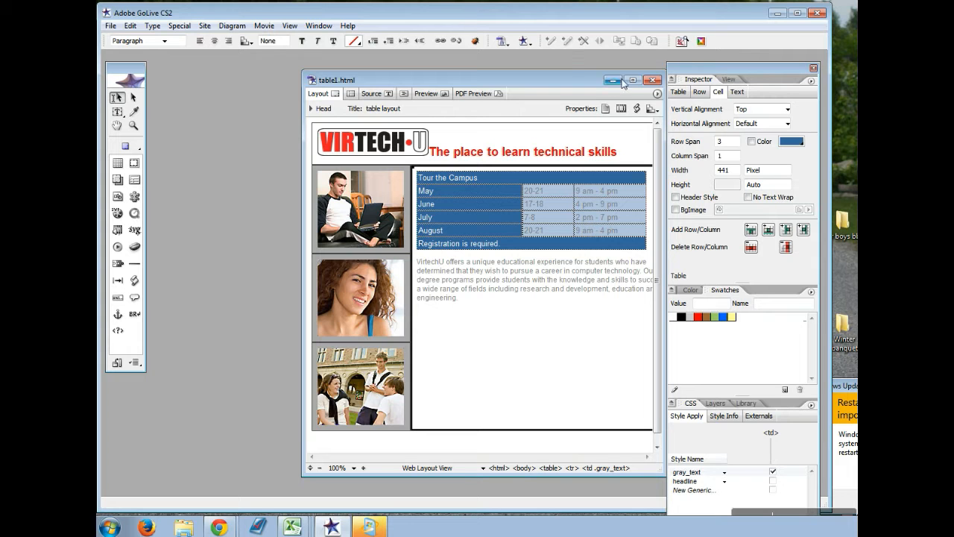
{"action": "left_click_drag", "start_coordinate": [560, 78], "coordinate": [476, 73]}
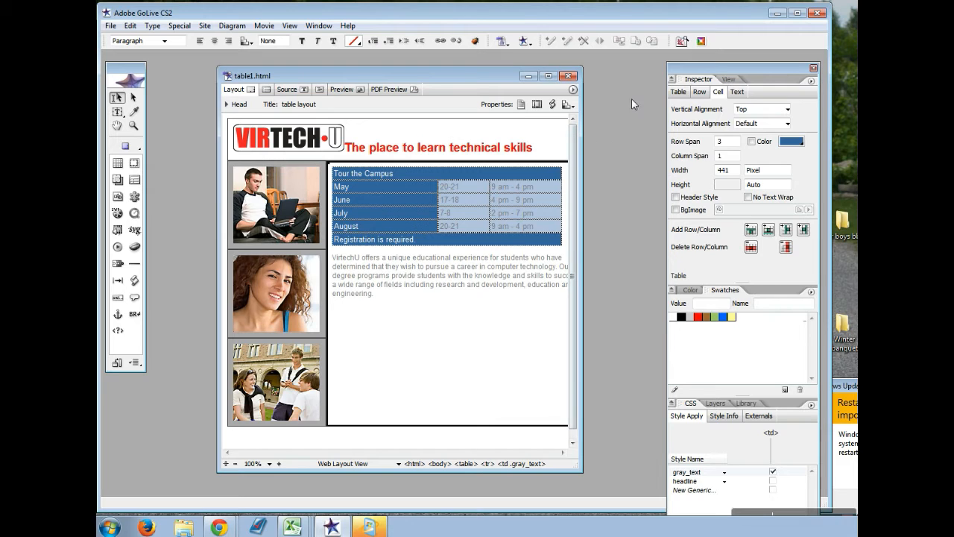
{"action": "left_click", "coordinate": [570, 77]}
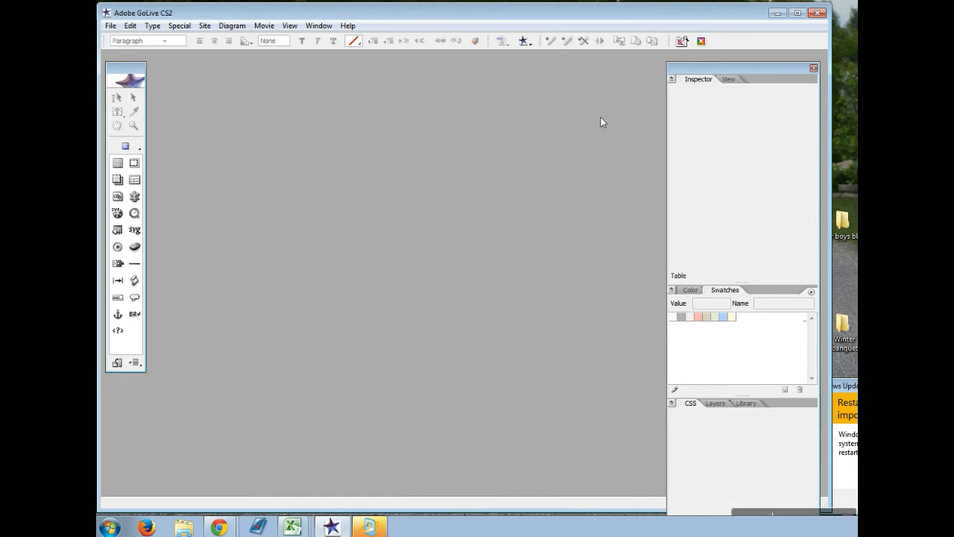